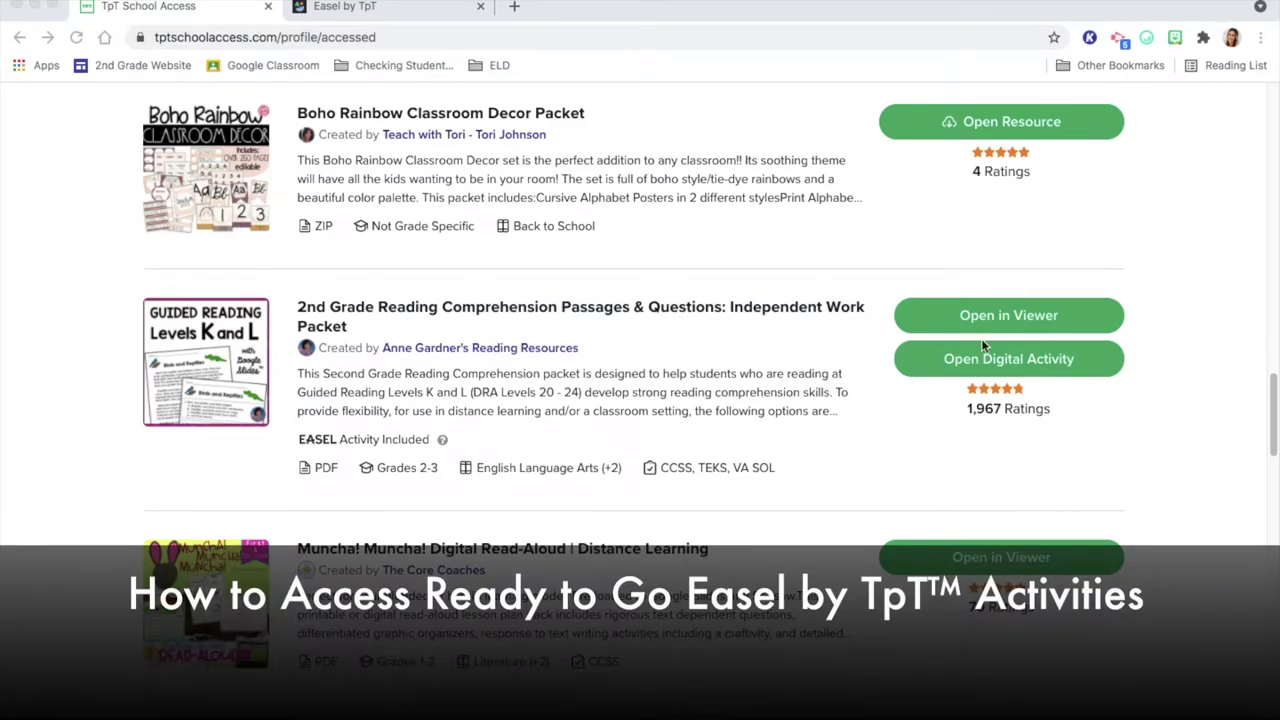
Step: Open the reading comprehension packet as a digital activity in Easel
left_click(1027, 358)
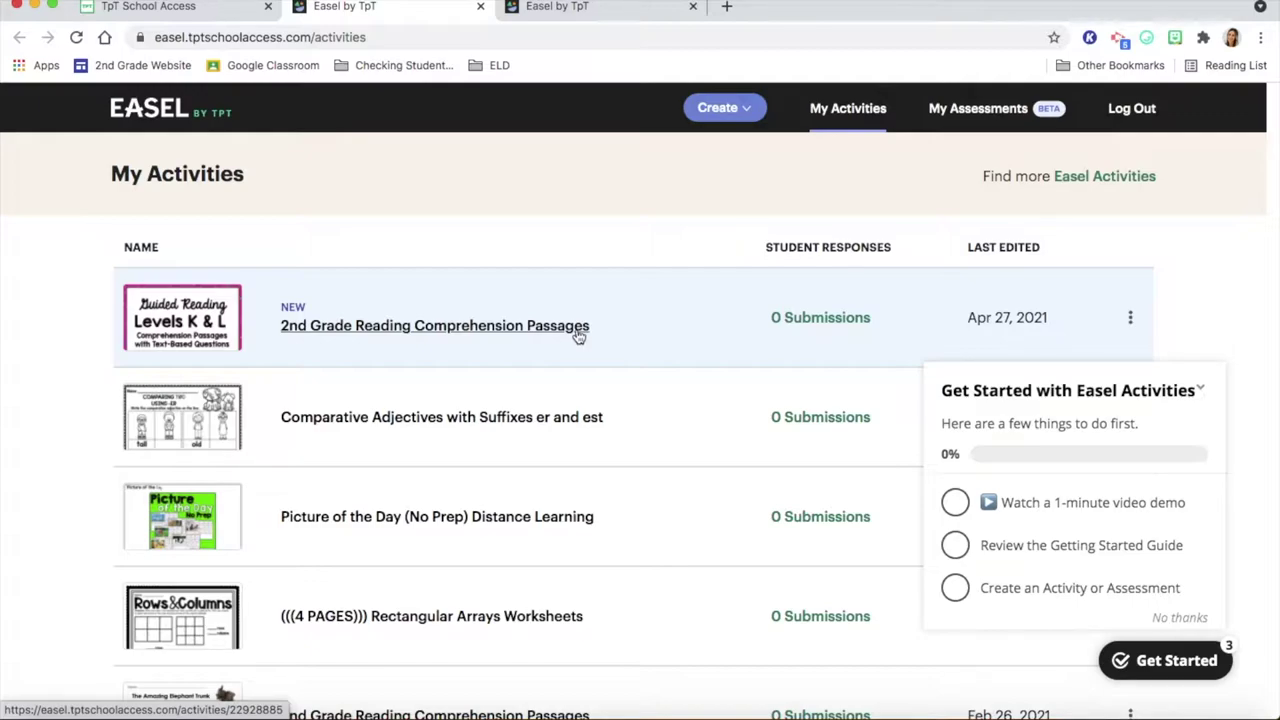
Step: Open 2nd Grade Reading Comprehension Passages and view page 2's list of passages
left_click(578, 326)
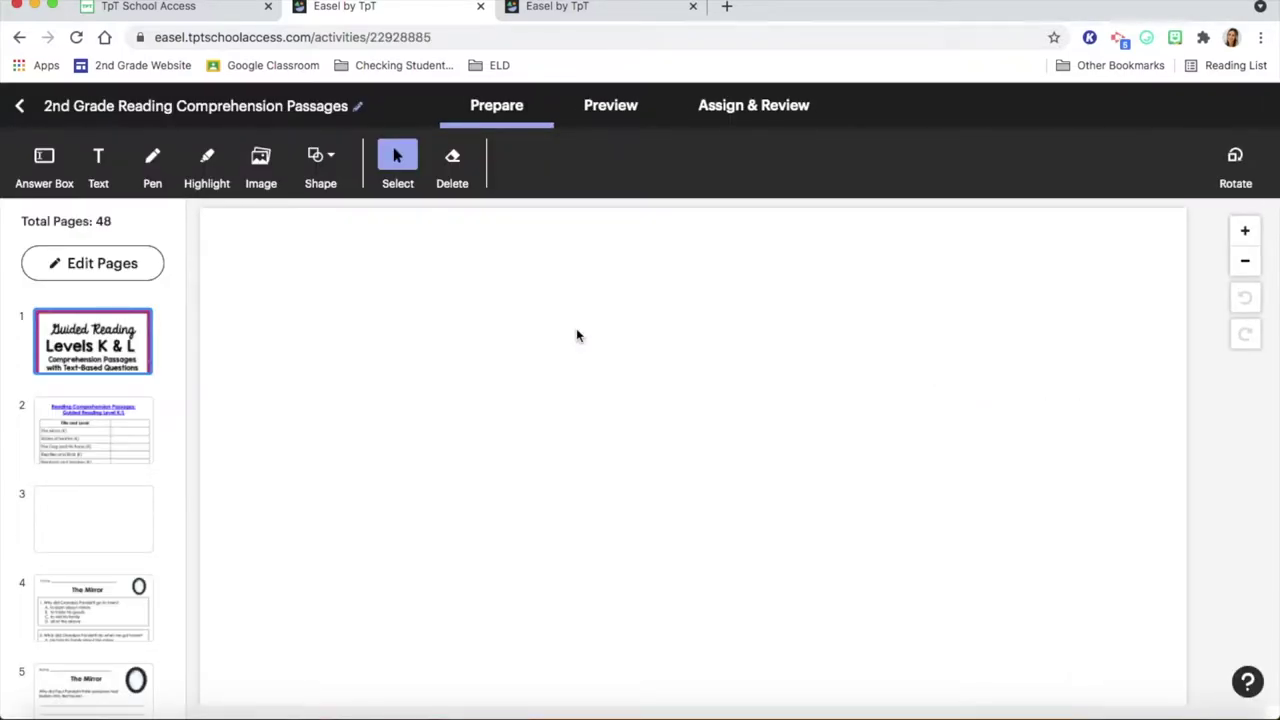
left_click(93, 424)
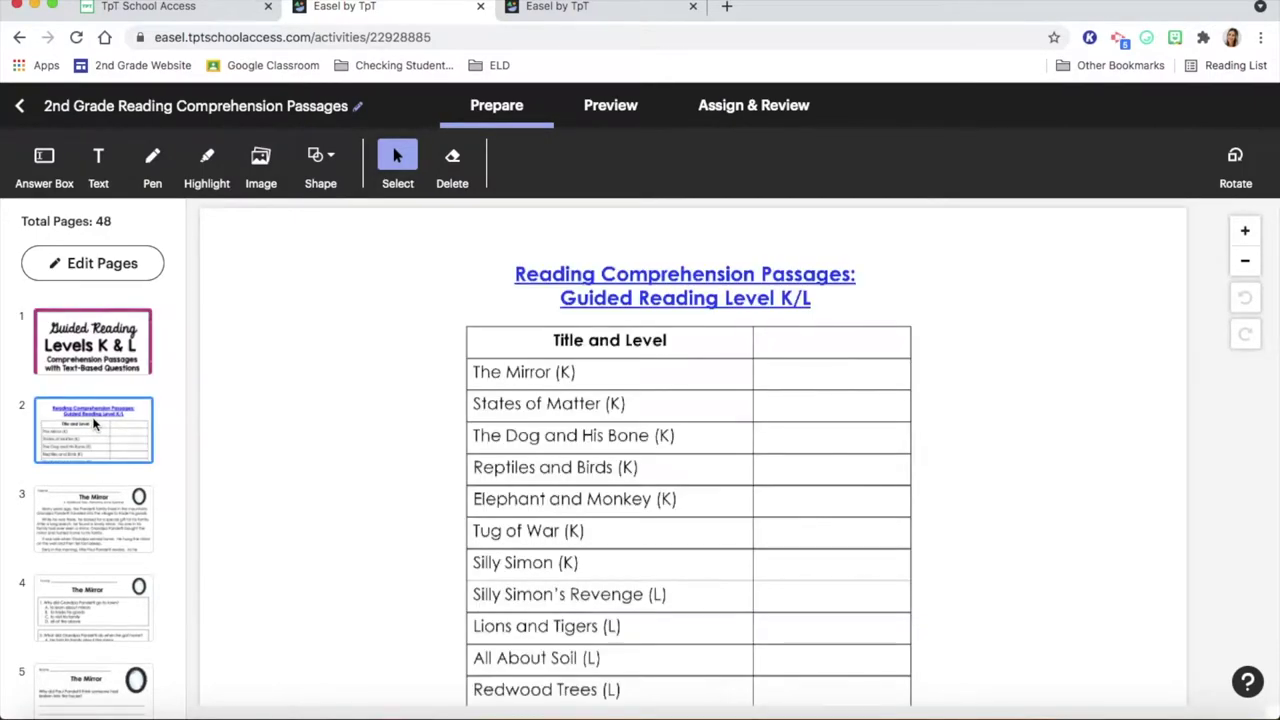
scroll(93, 424, "down", 1)
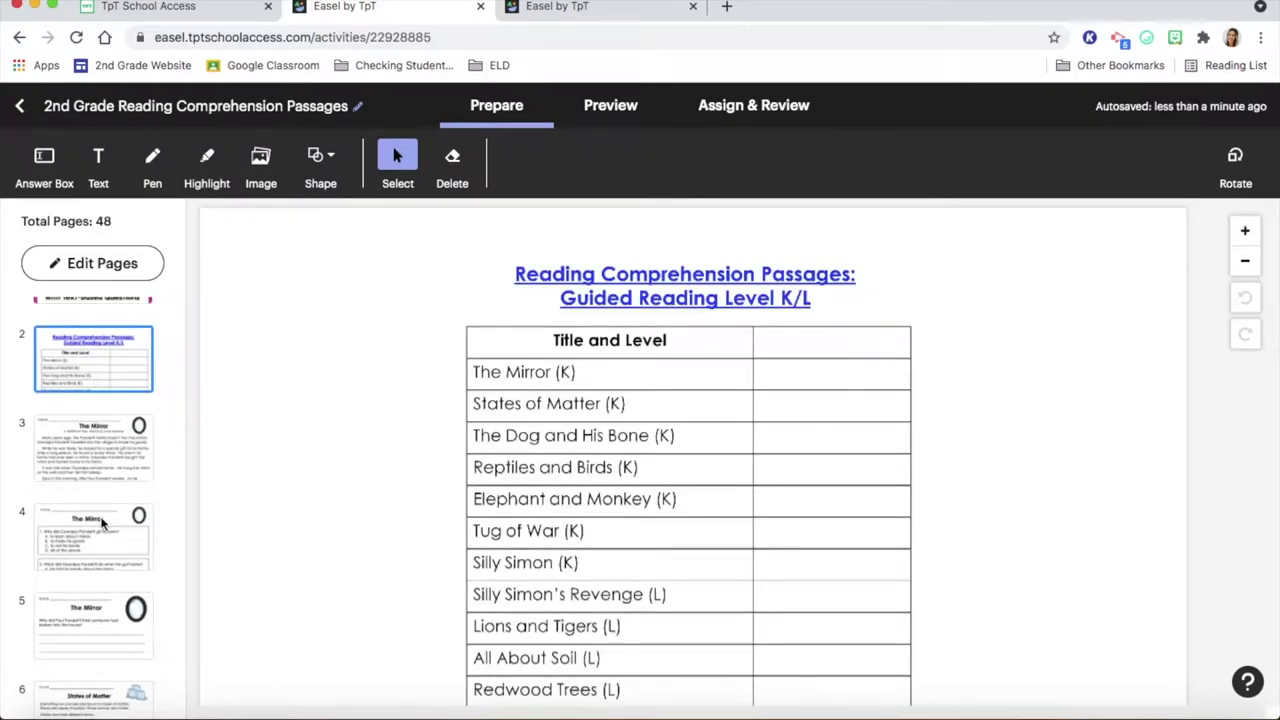
scroll(101, 521, "down", 10)
scroll(101, 521, "up", 10)
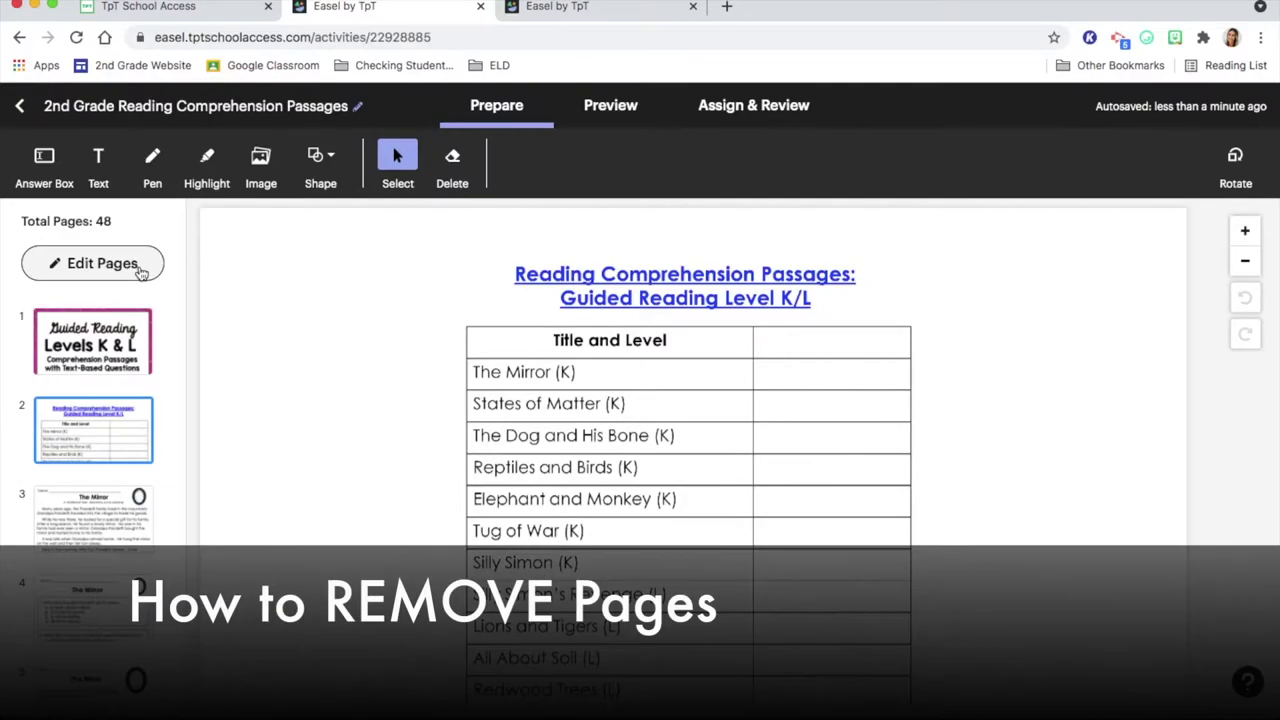
Step: In Edit Pages, select all 48 pages of the activity
left_click(141, 266)
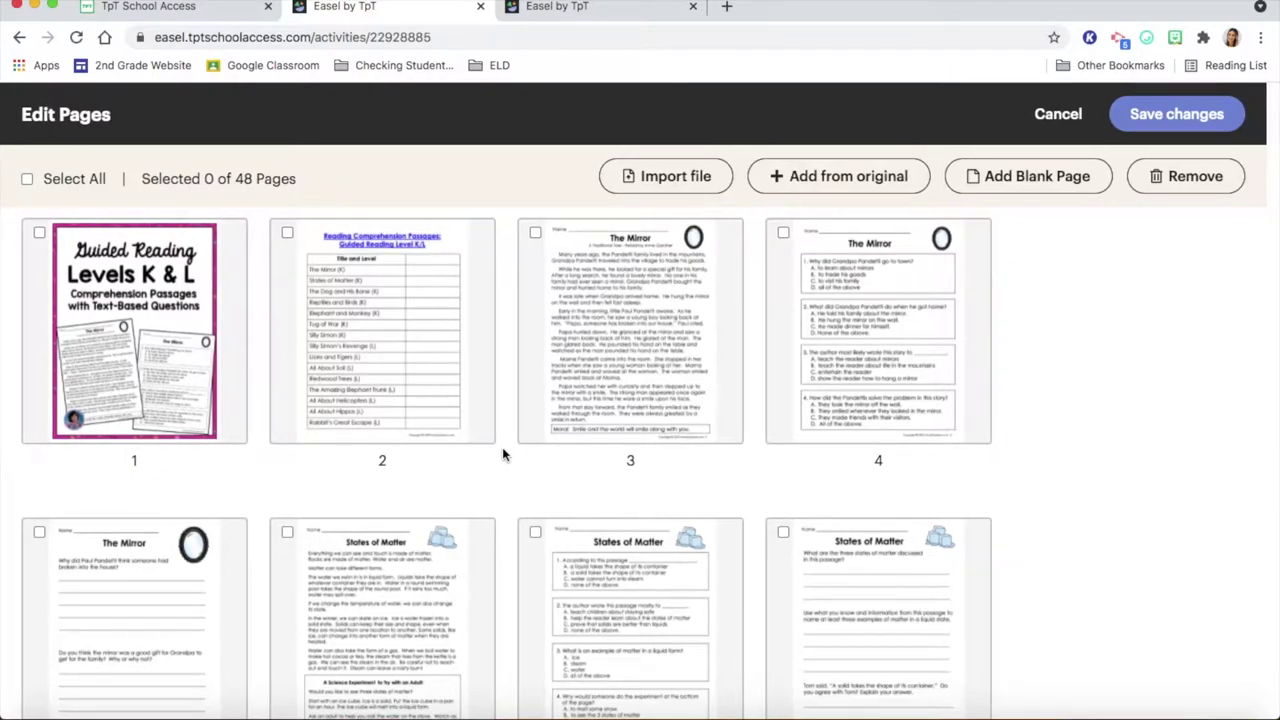
scroll(503, 452, "down", 2)
scroll(502, 447, "down", 9)
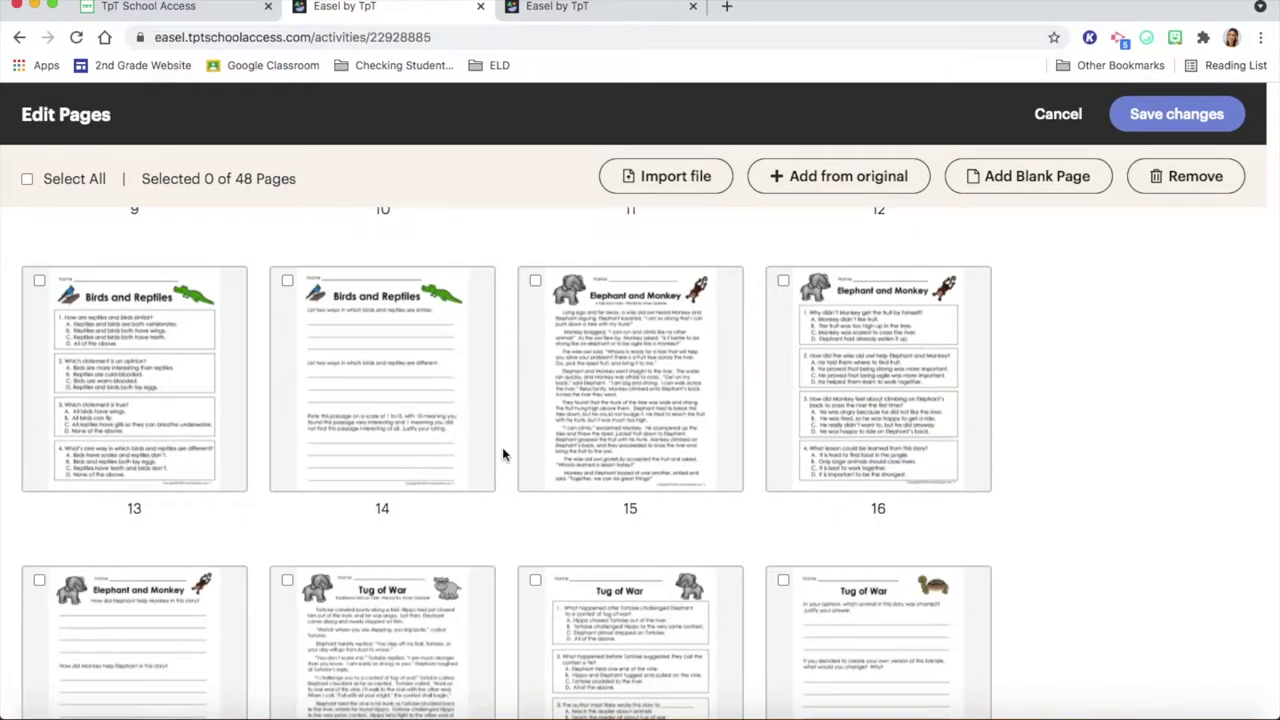
scroll(502, 447, "up", 10)
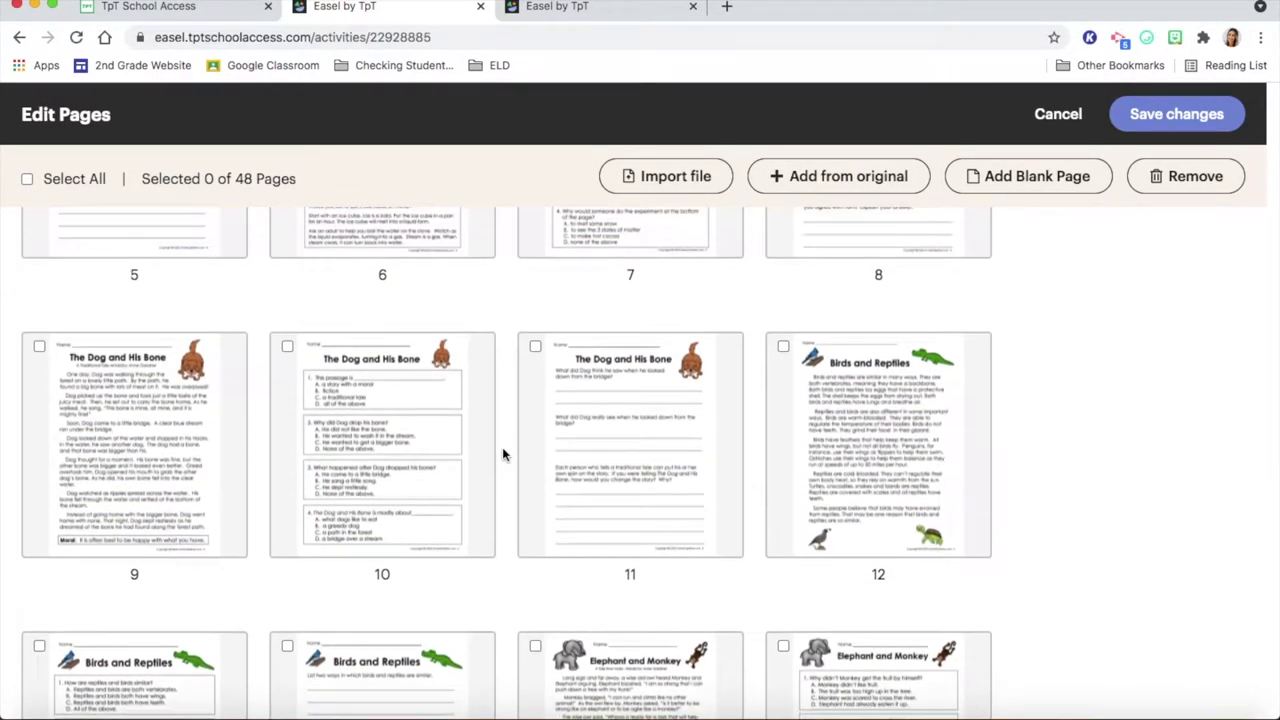
scroll(502, 447, "up", 3)
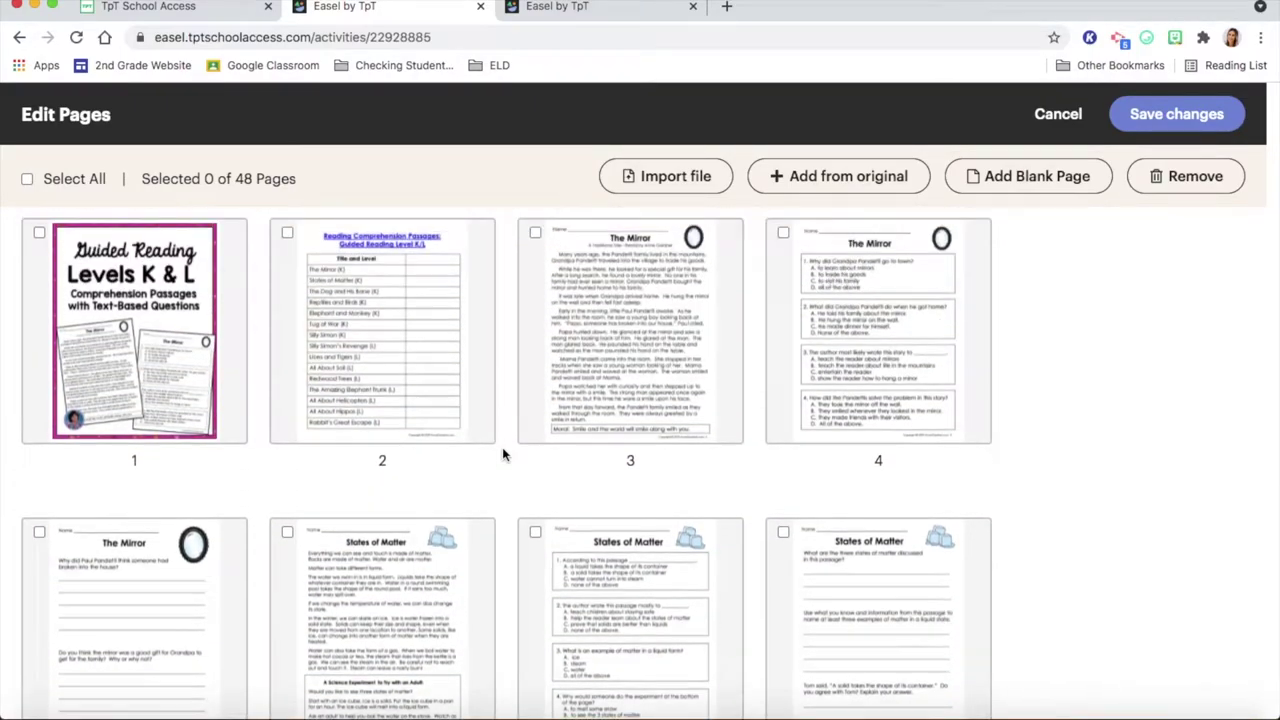
scroll(1030, 501, "down", 1)
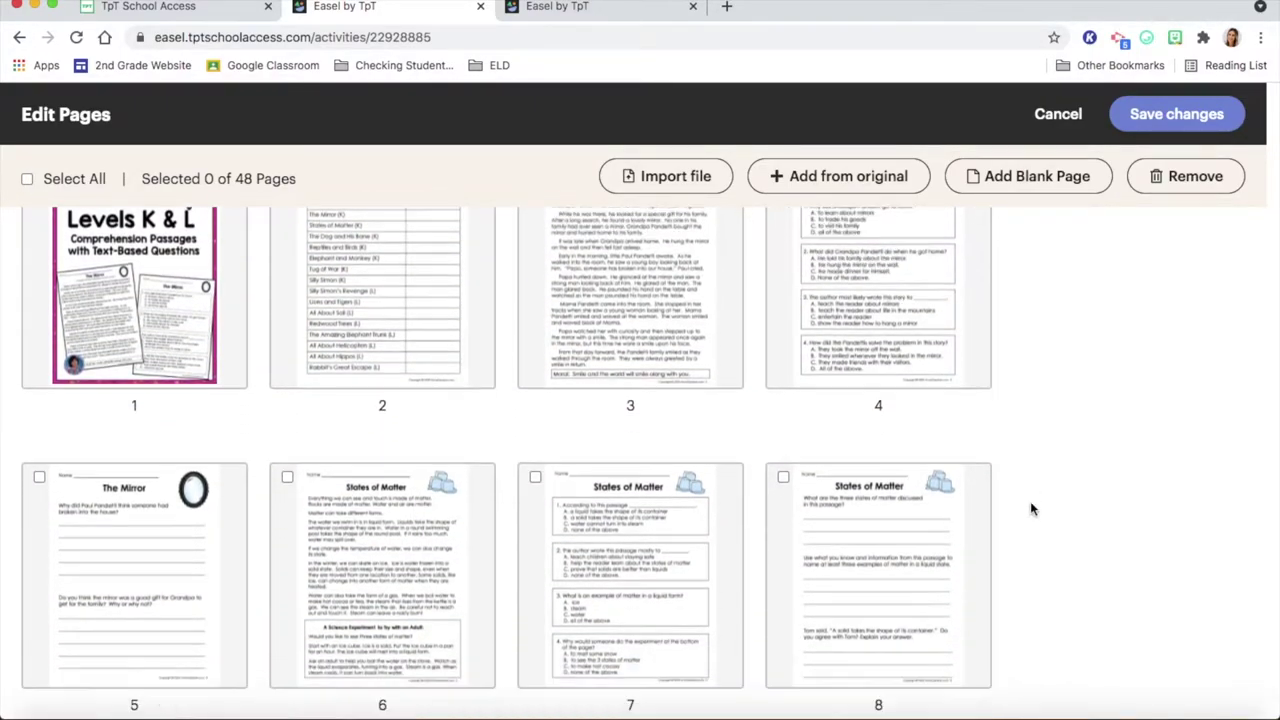
scroll(1030, 501, "up", 1)
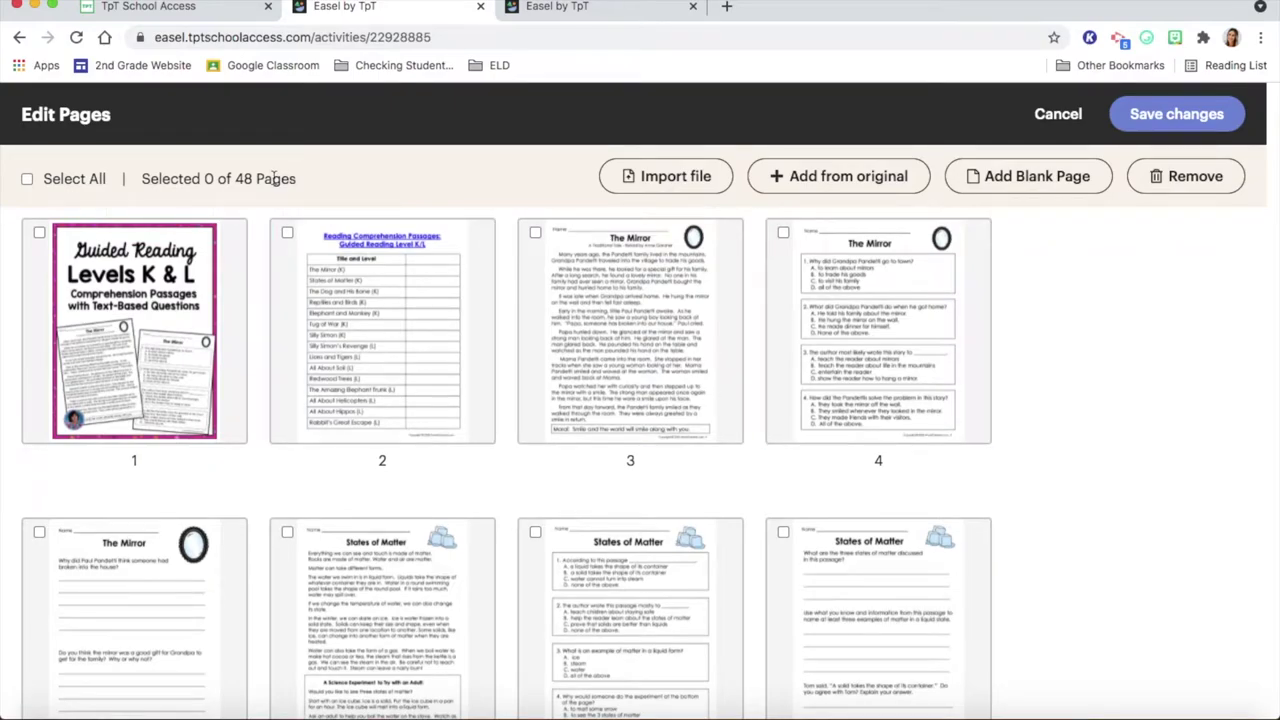
left_click(85, 186)
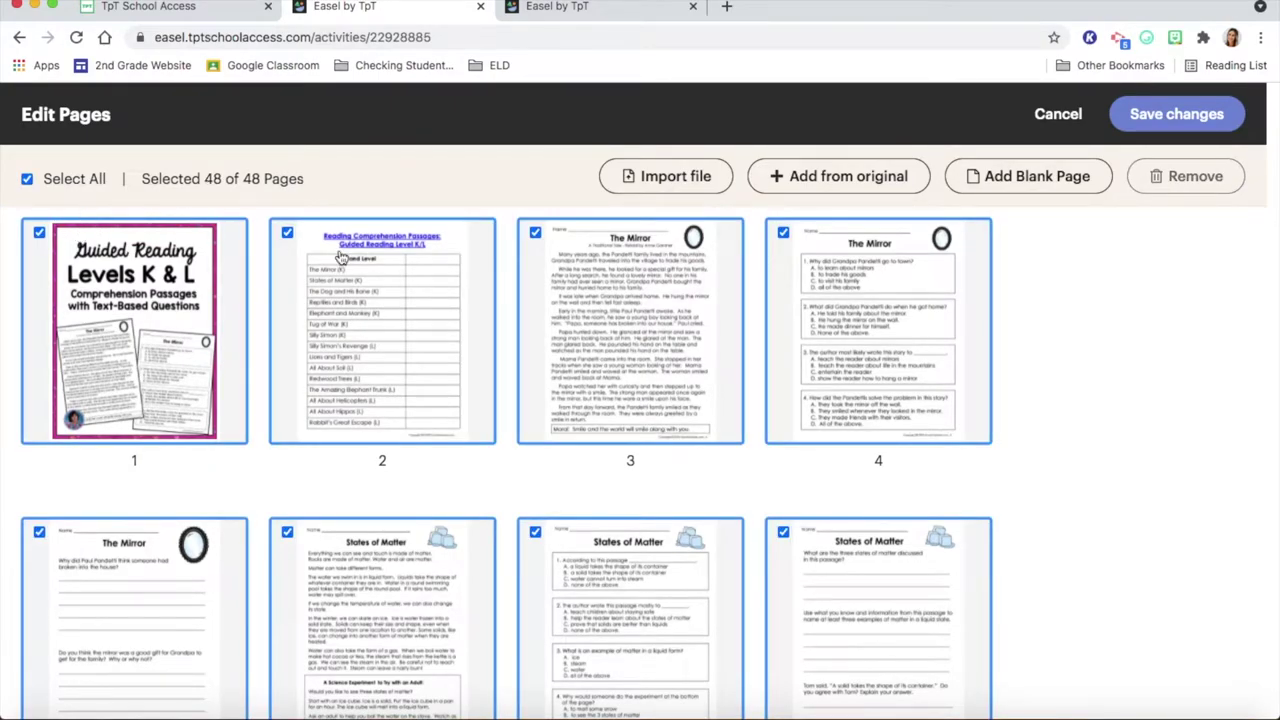
scroll(980, 430, "down", 1)
scroll(980, 430, "up", 1)
Step: Deselect pages 3–8 and remove the other 42 selected pages
left_click(650, 325)
left_click(862, 350)
left_click(213, 563)
scroll(213, 563, "down", 1)
left_click(334, 583)
left_click(578, 568)
left_click(812, 590)
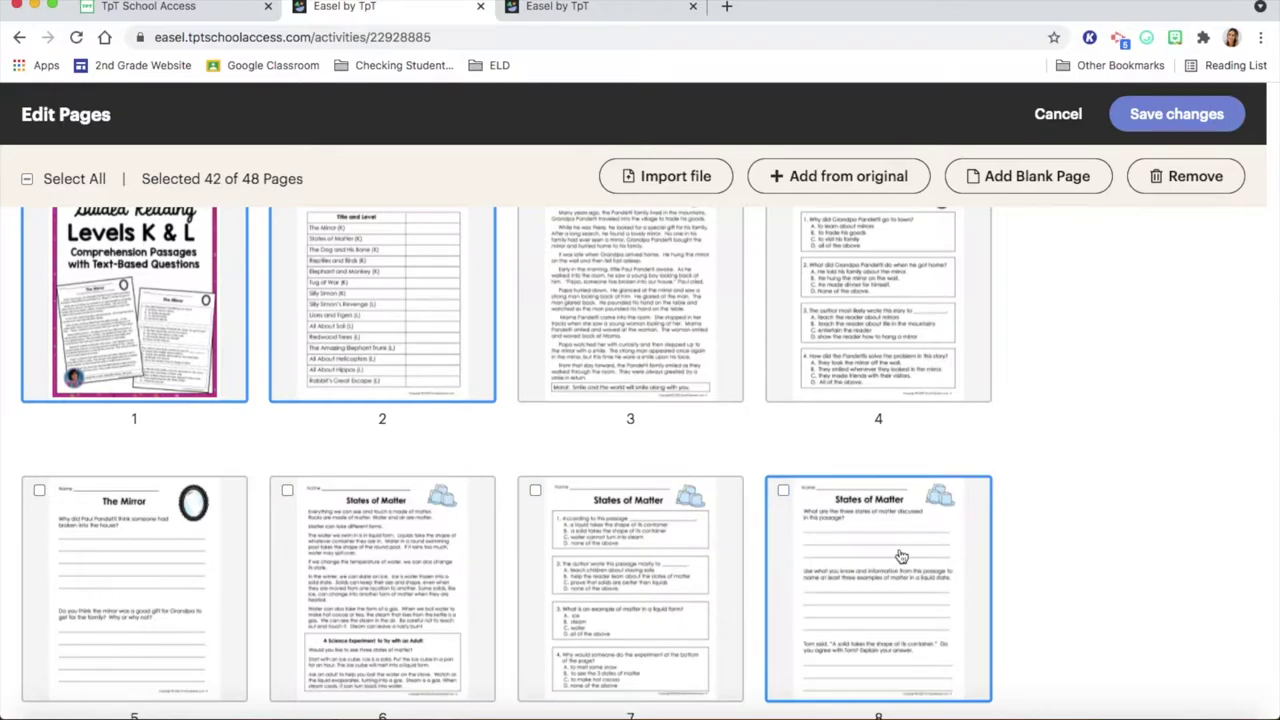
scroll(1052, 546, "up", 1)
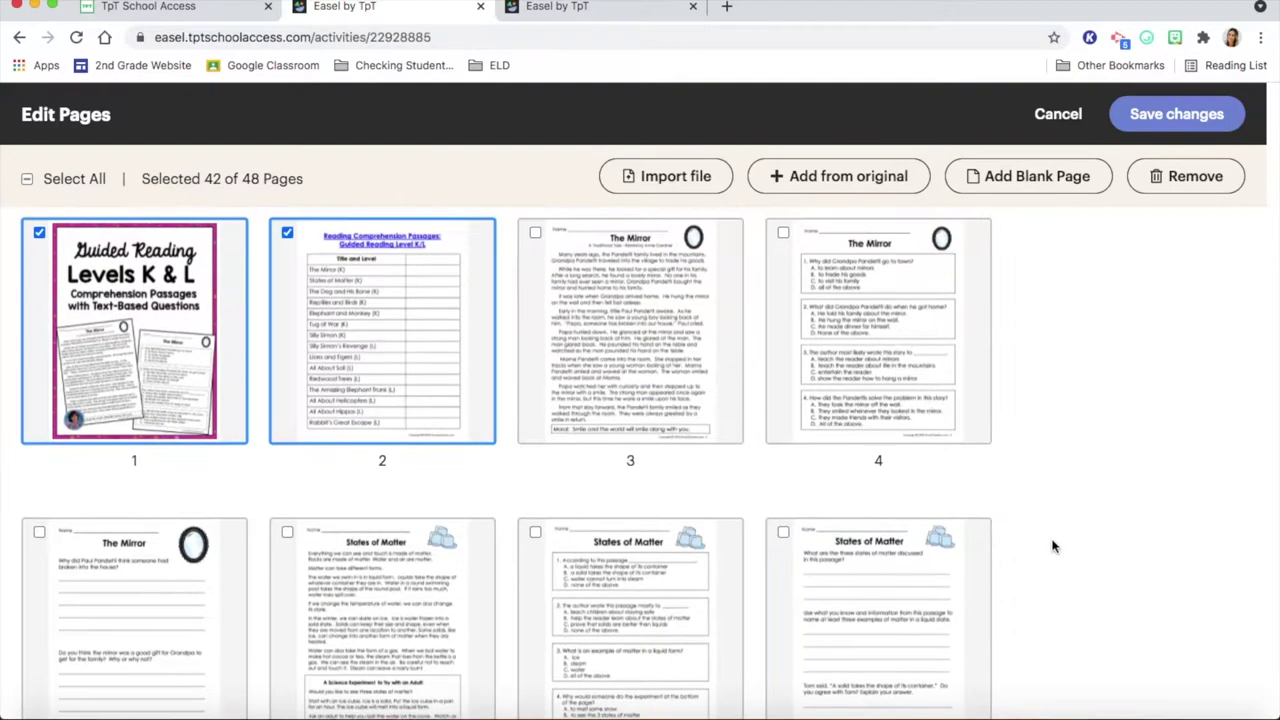
left_click(1172, 196)
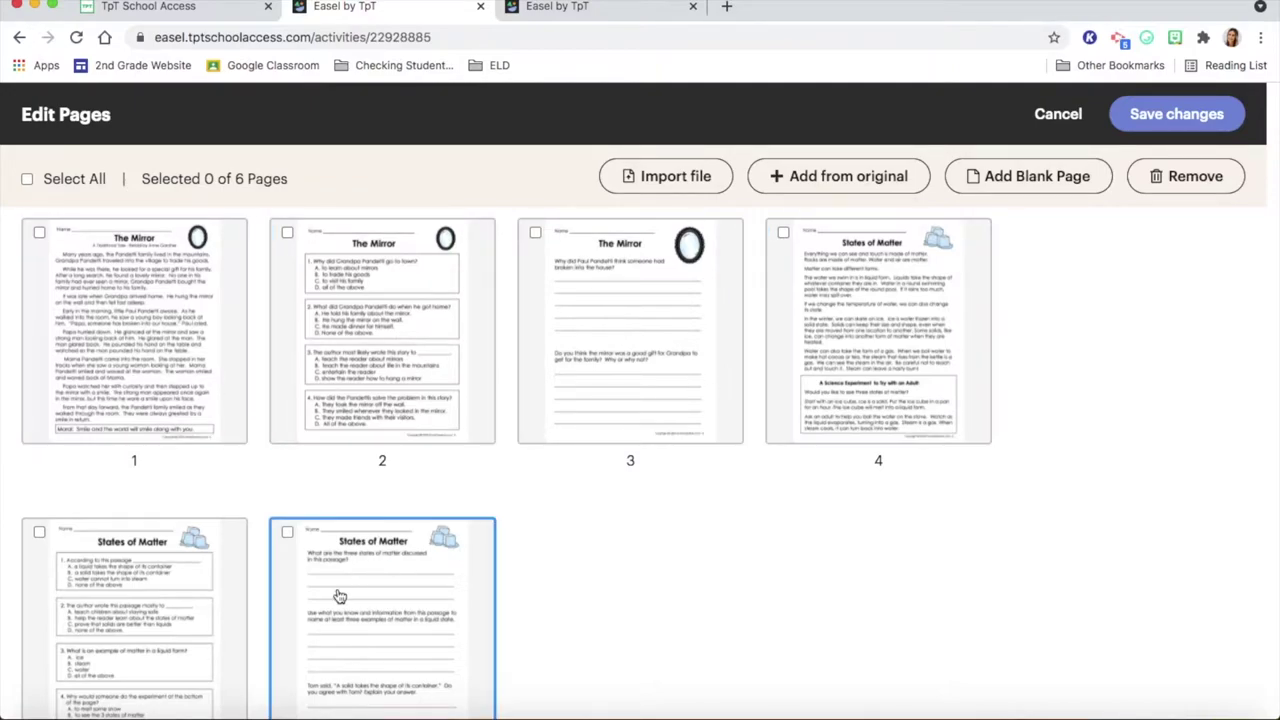
Step: Save the page removals and view page 2's Mirror multiple-choice questions
left_click(1190, 110)
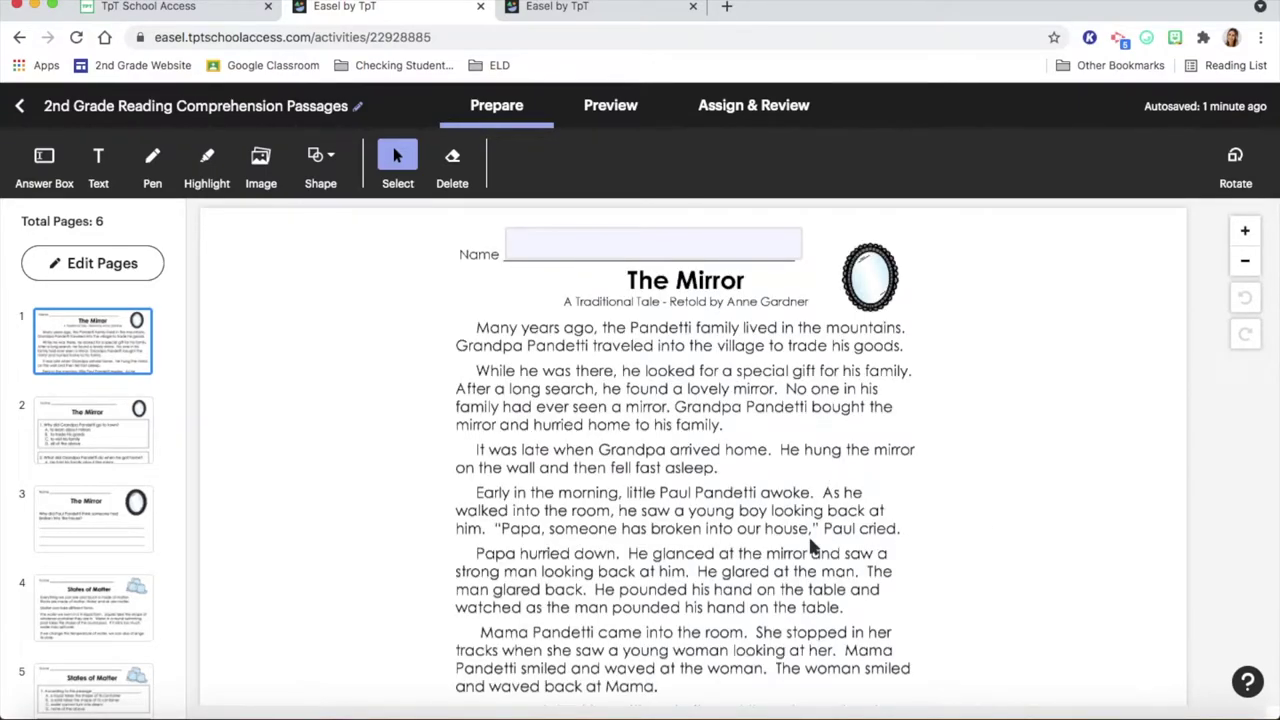
scroll(810, 545, "down", 10)
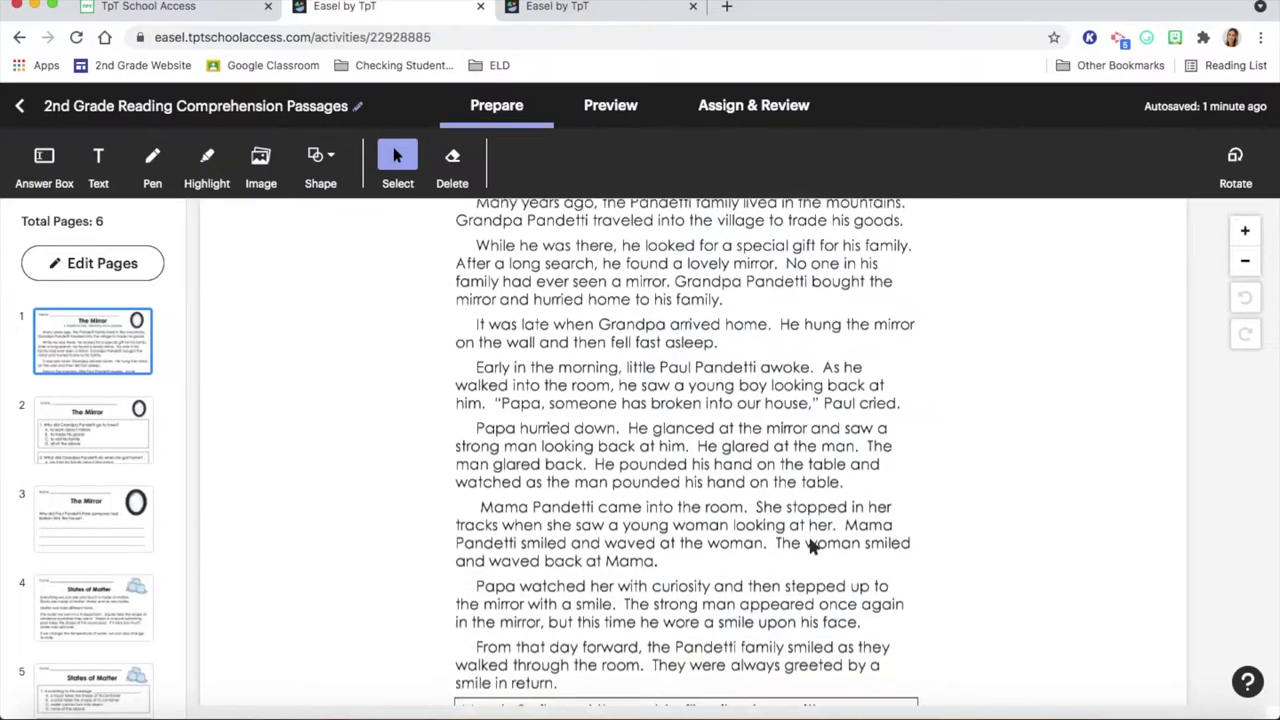
scroll(810, 545, "up", 10)
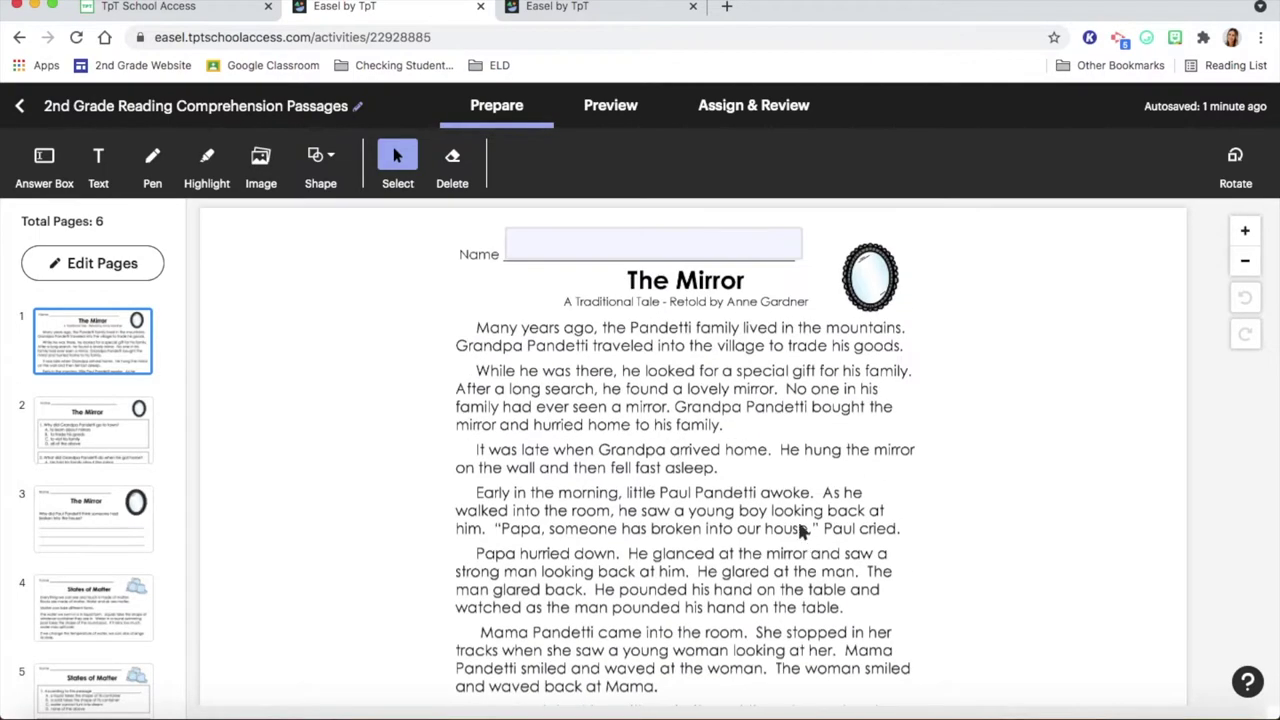
left_click(598, 231)
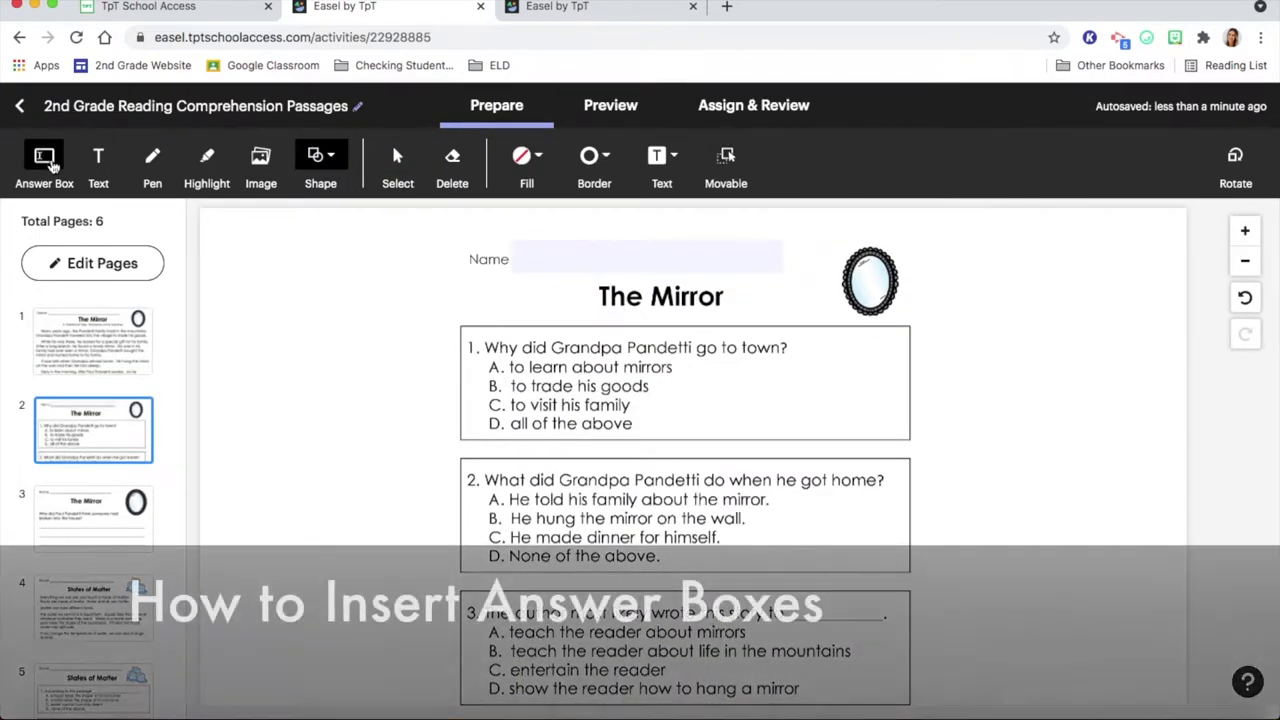
Step: Draw an answer box beside Mirror question 1 and nudge it into place
left_click(50, 163)
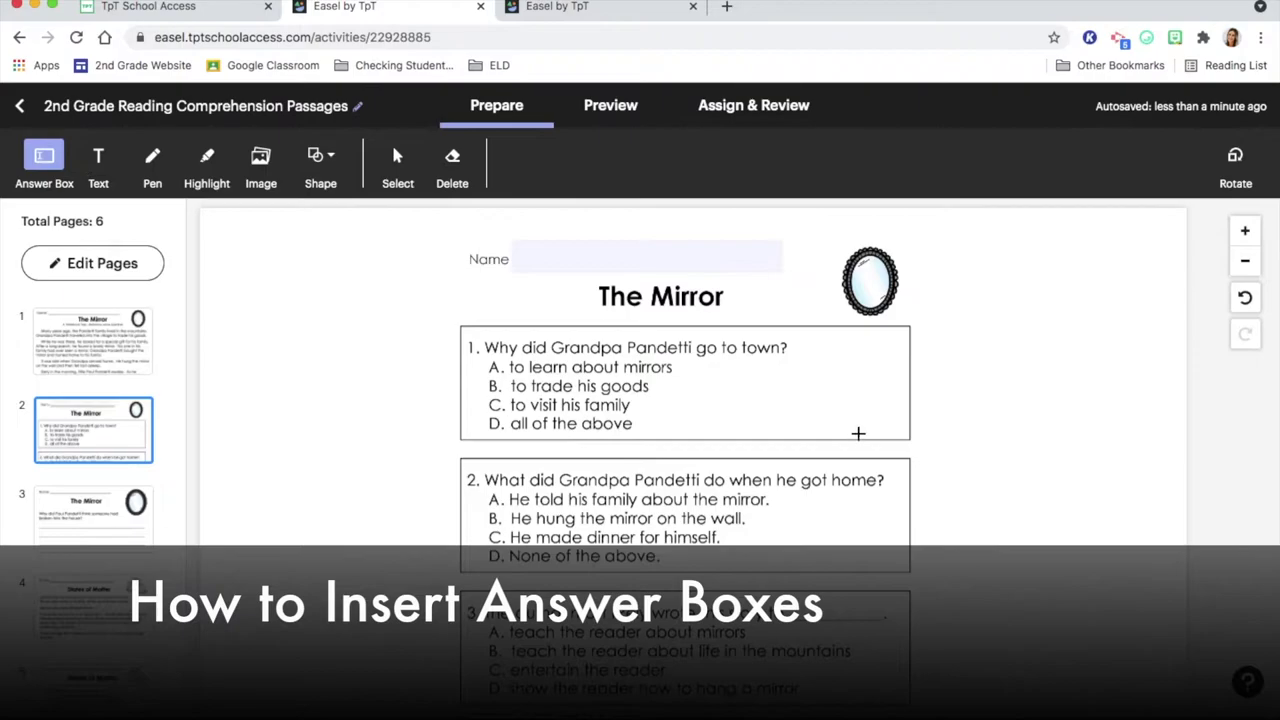
left_click_drag(860, 399, 905, 438)
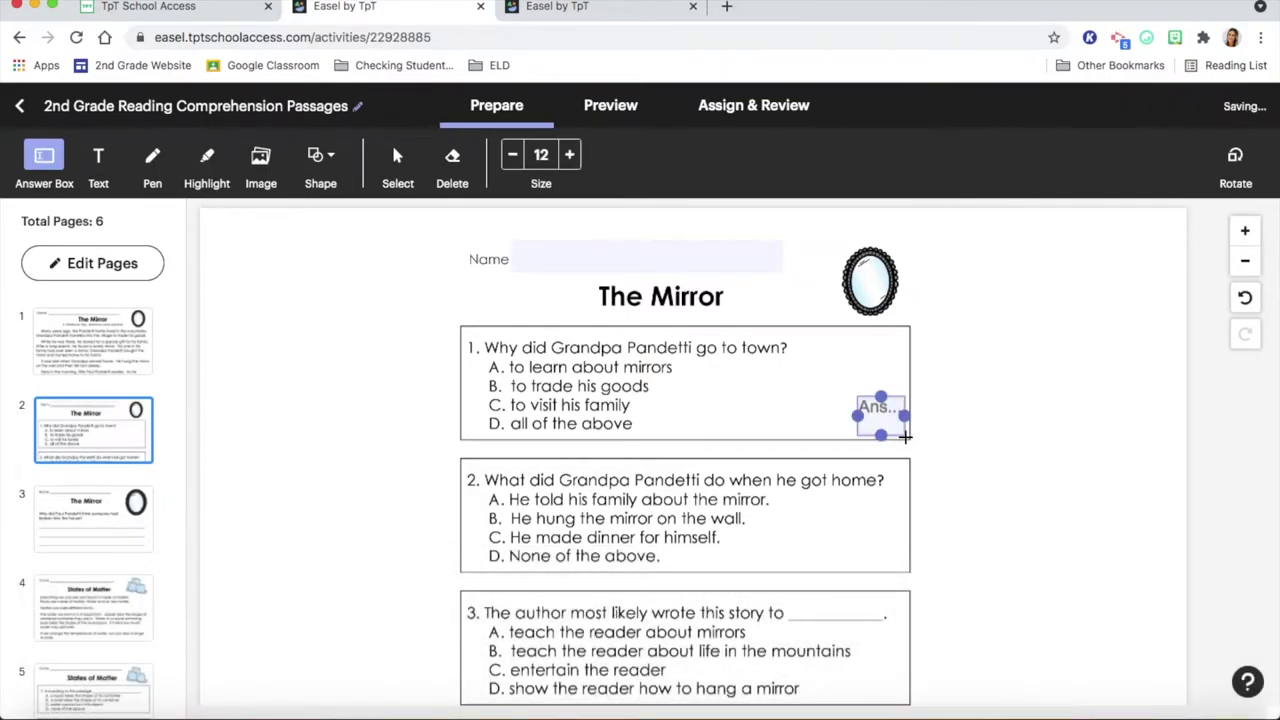
left_click_drag(899, 437, 905, 535)
Step: Paste answer box copies beside questions 3 and 4, then scroll to page 3
key("super+z")
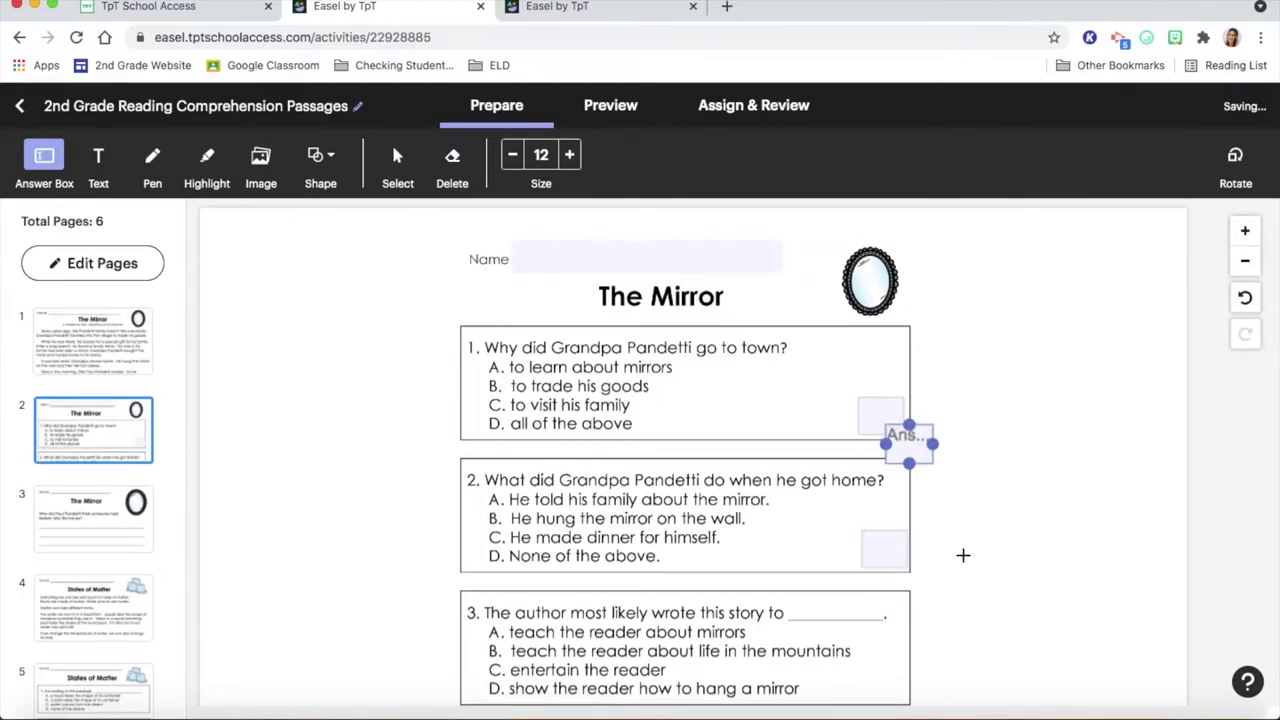
scroll(963, 555, "down", 3)
left_click_drag(927, 338, 904, 570)
key("super+z")
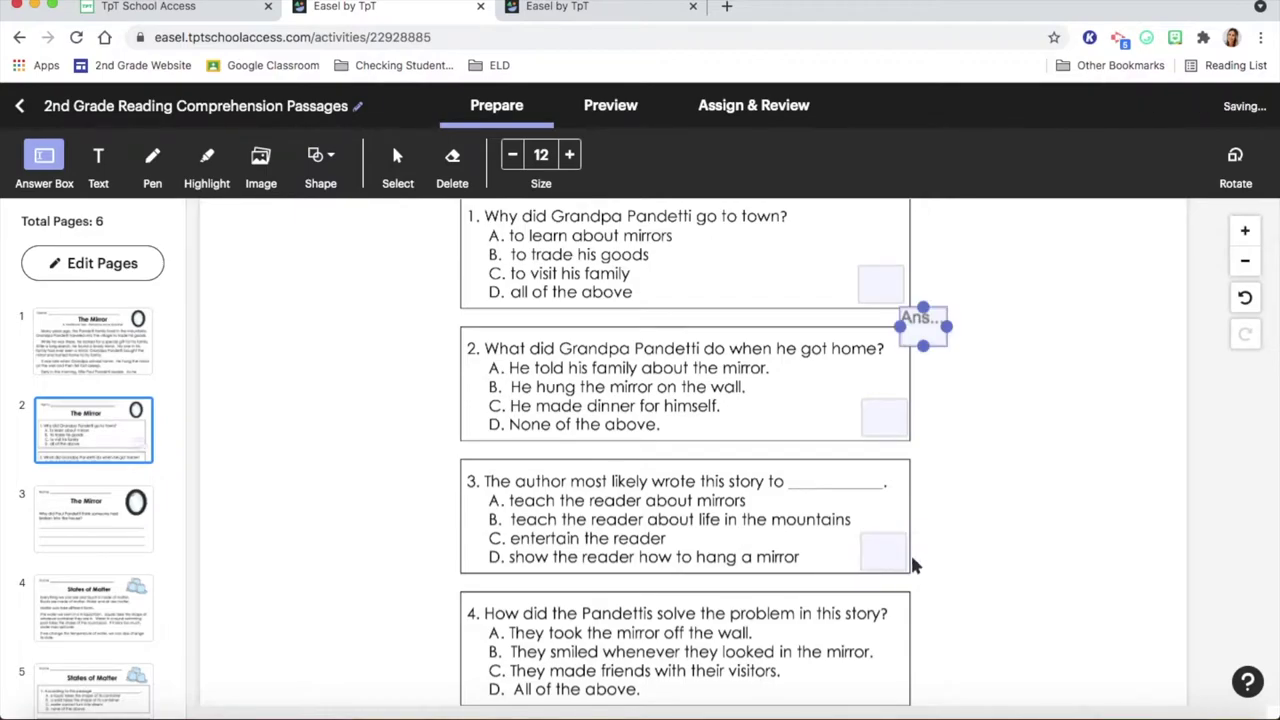
left_click_drag(946, 353, 900, 700)
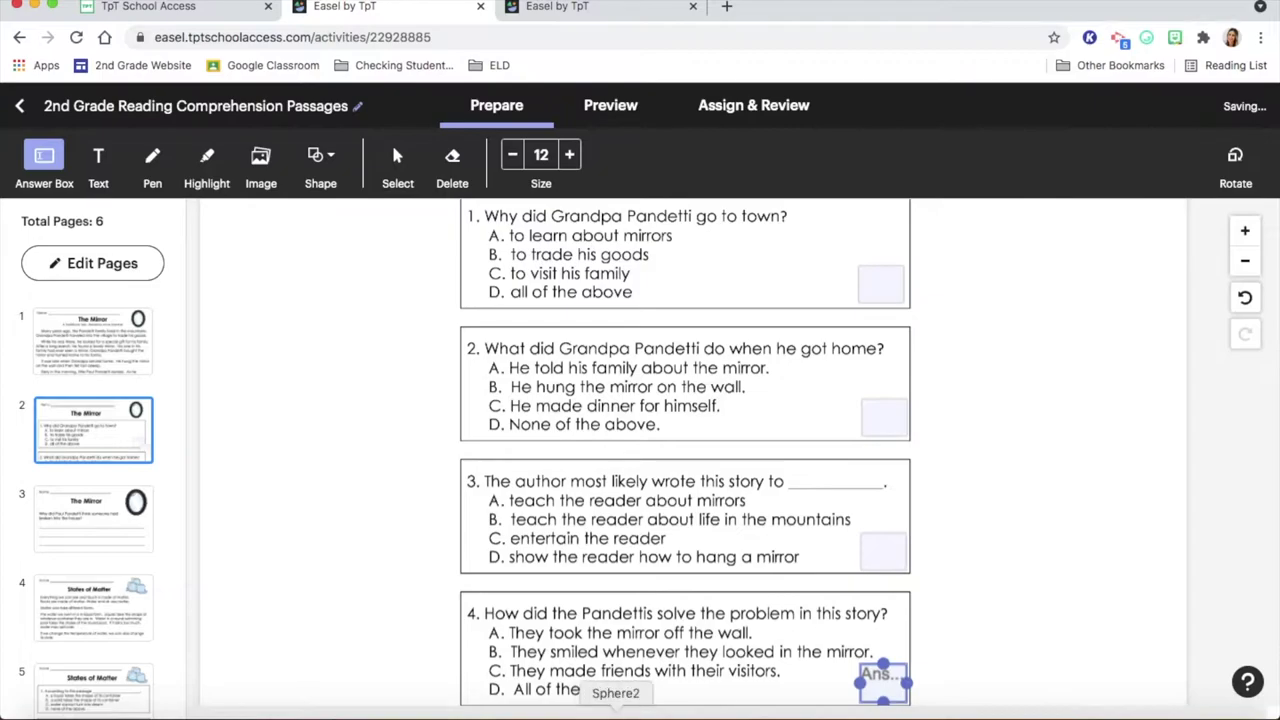
scroll(597, 490, "down", 5)
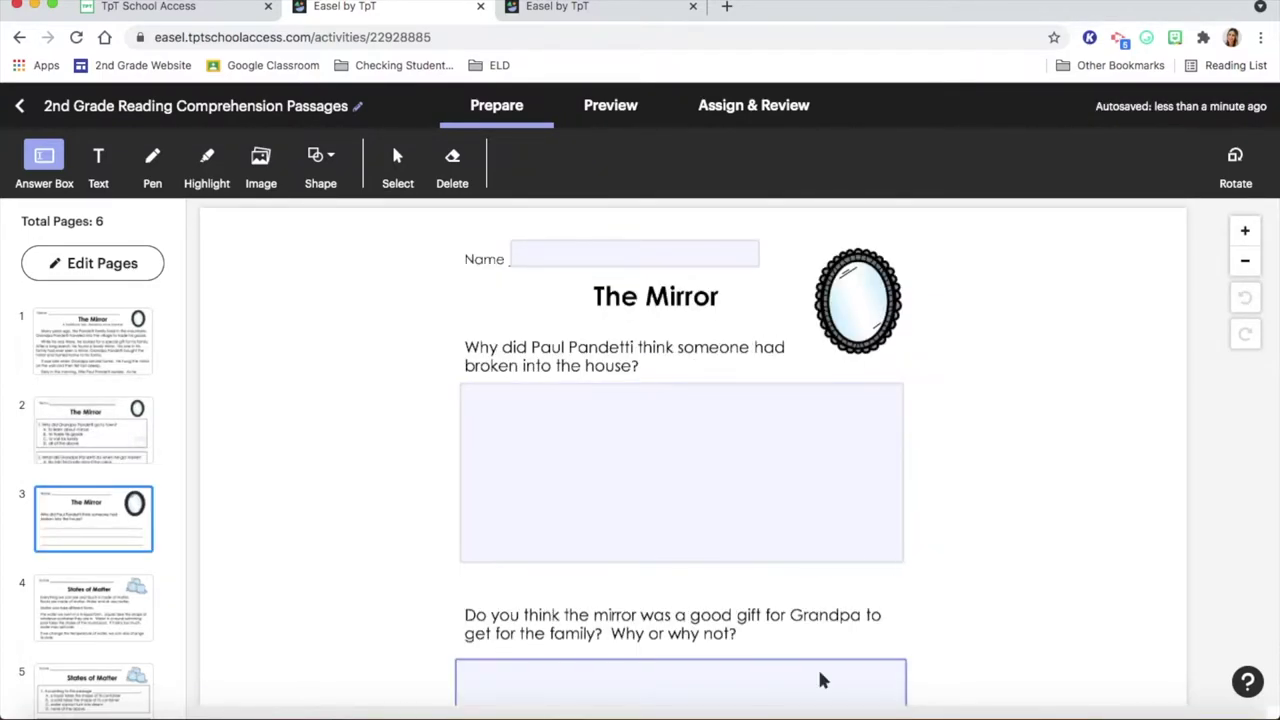
scroll(1063, 431, "down", 3)
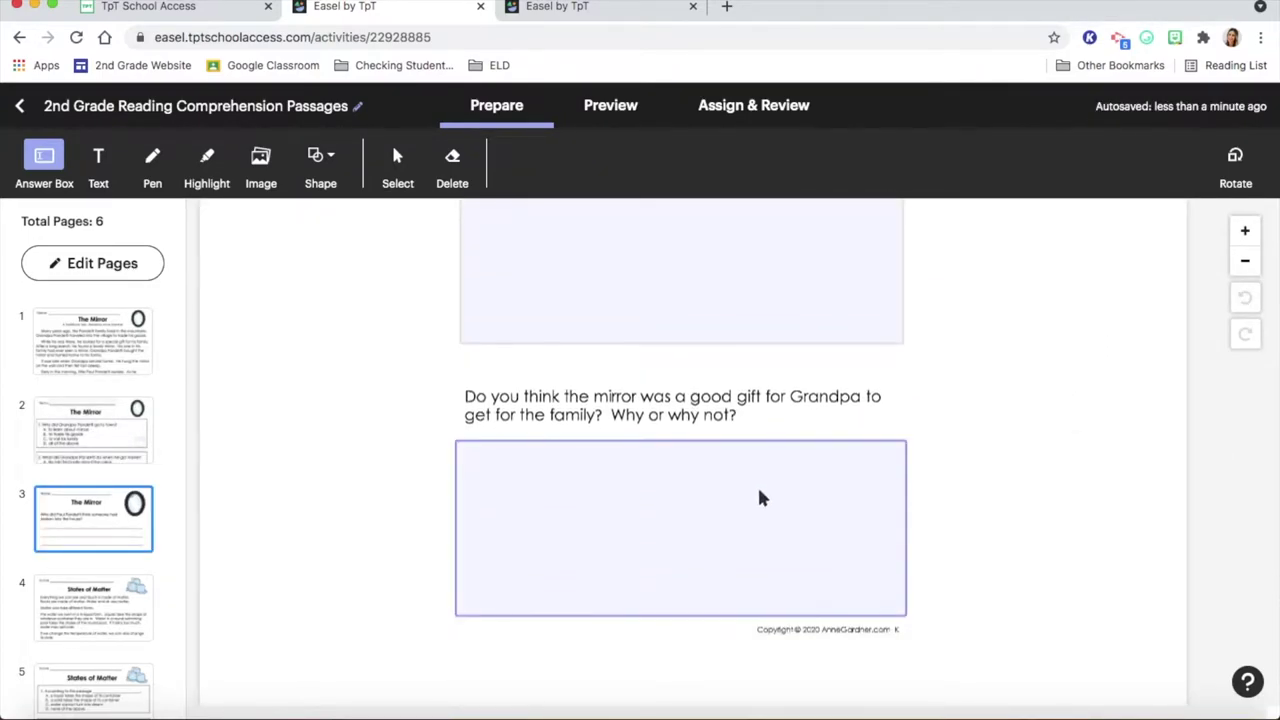
Step: Go to page 5, the States of Matter questions
left_click(116, 640)
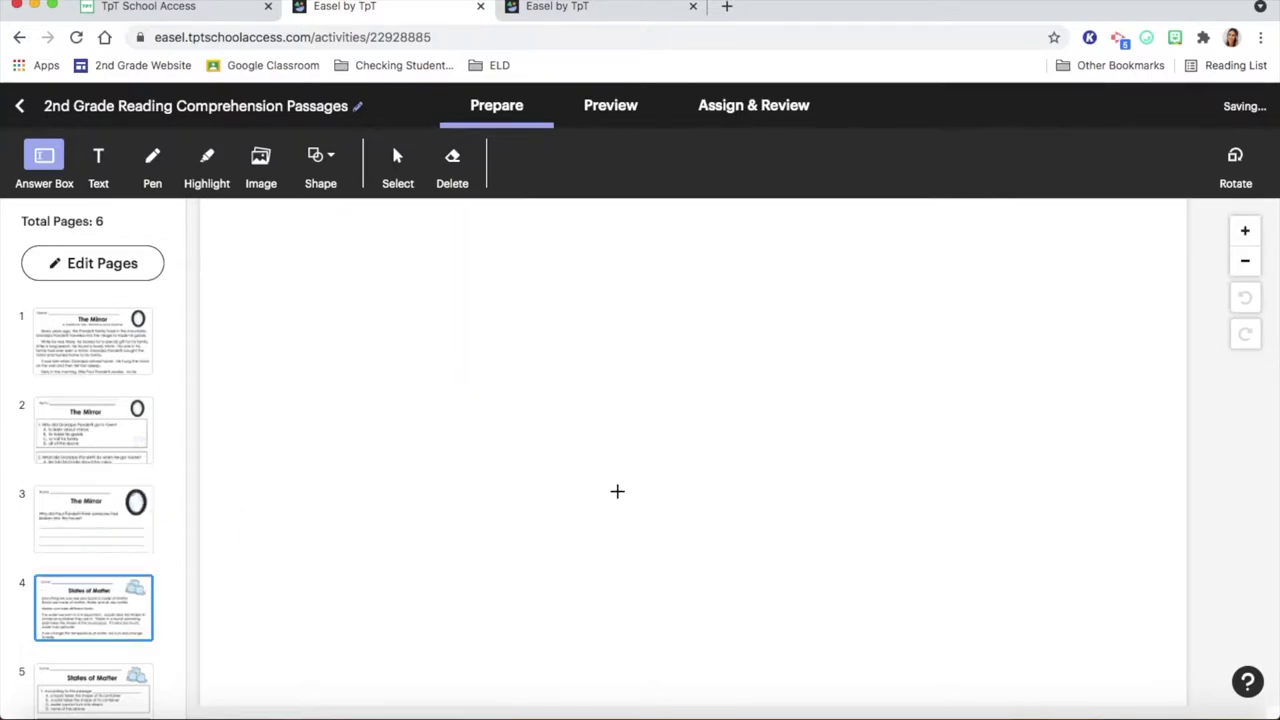
scroll(617, 491, "down", 5)
scroll(624, 491, "down", 4)
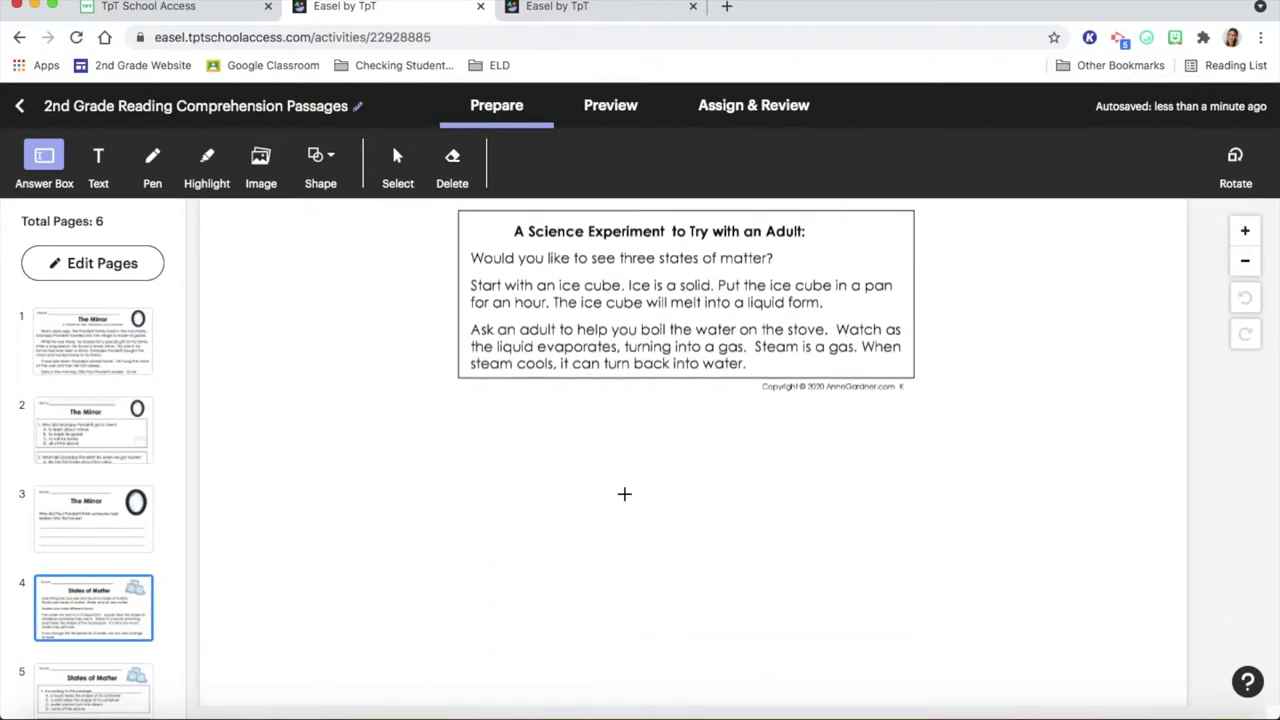
left_click(130, 692)
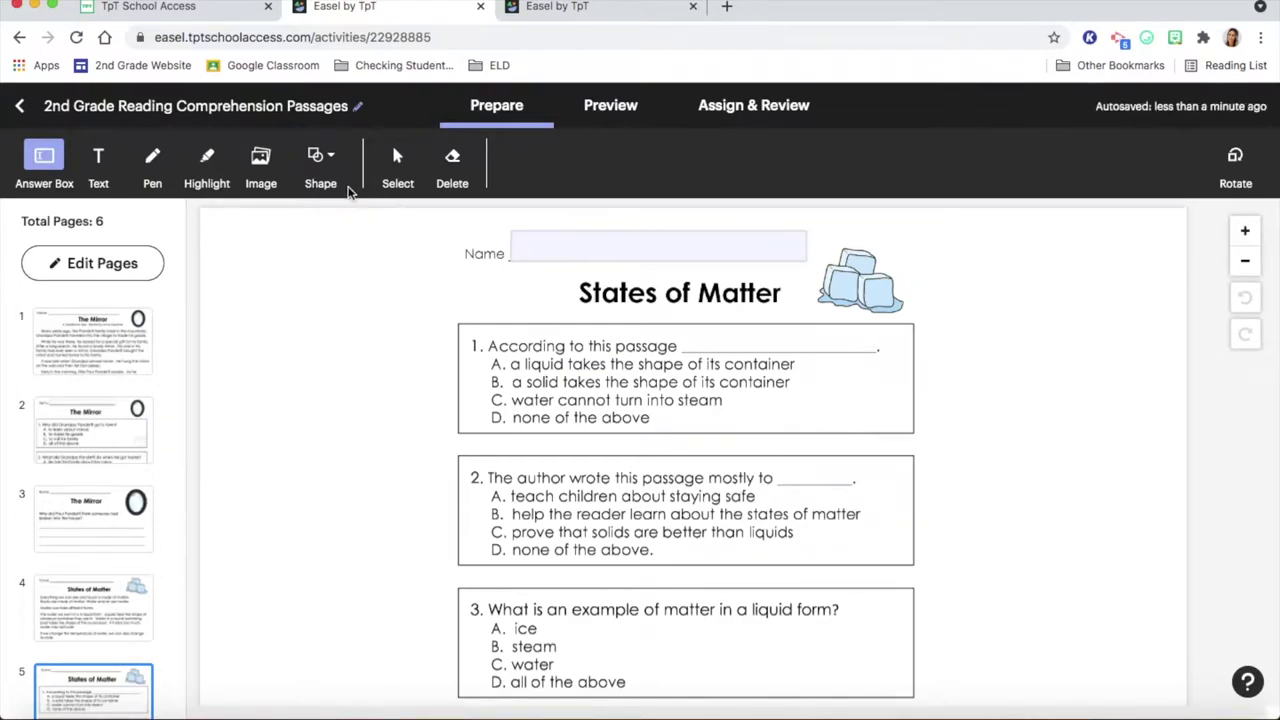
Step: Draw answer boxes beside questions 1–4, then go to page 6
left_click(98, 160)
left_click(58, 172)
left_click_drag(866, 403, 908, 430)
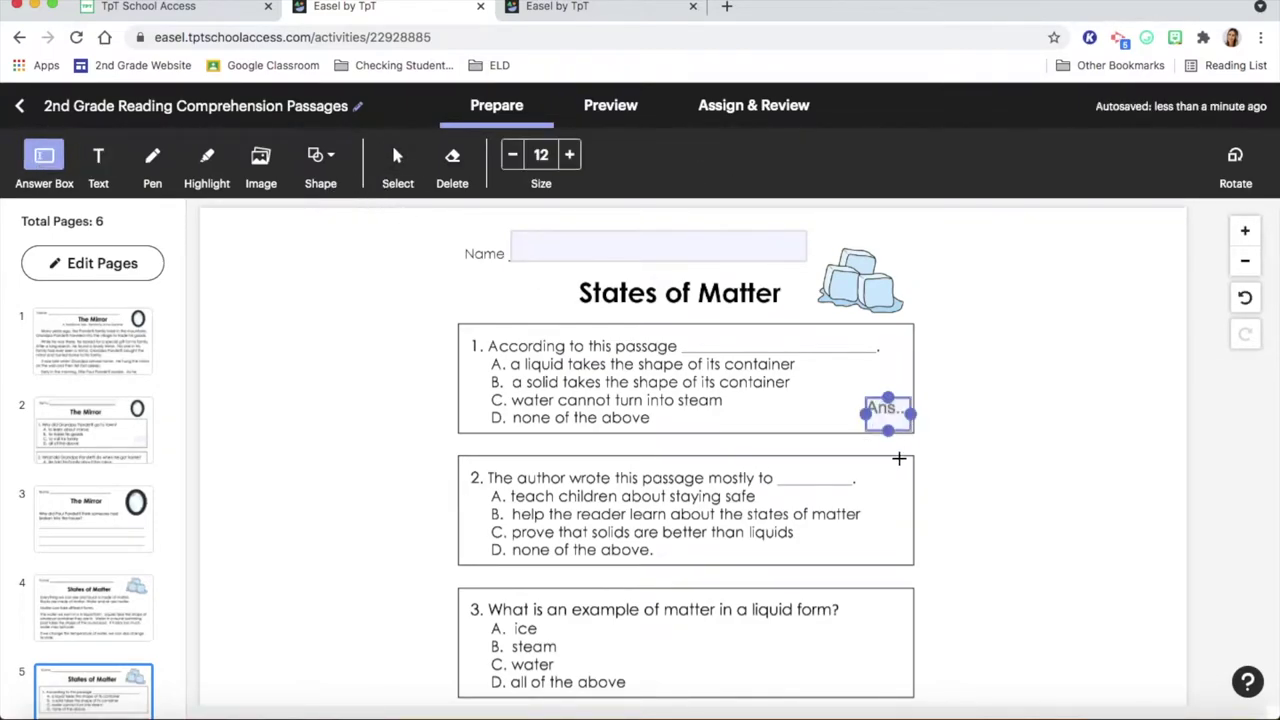
left_click_drag(866, 532, 908, 565)
scroll(908, 400, "down", 3)
left_click_drag(866, 503, 908, 530)
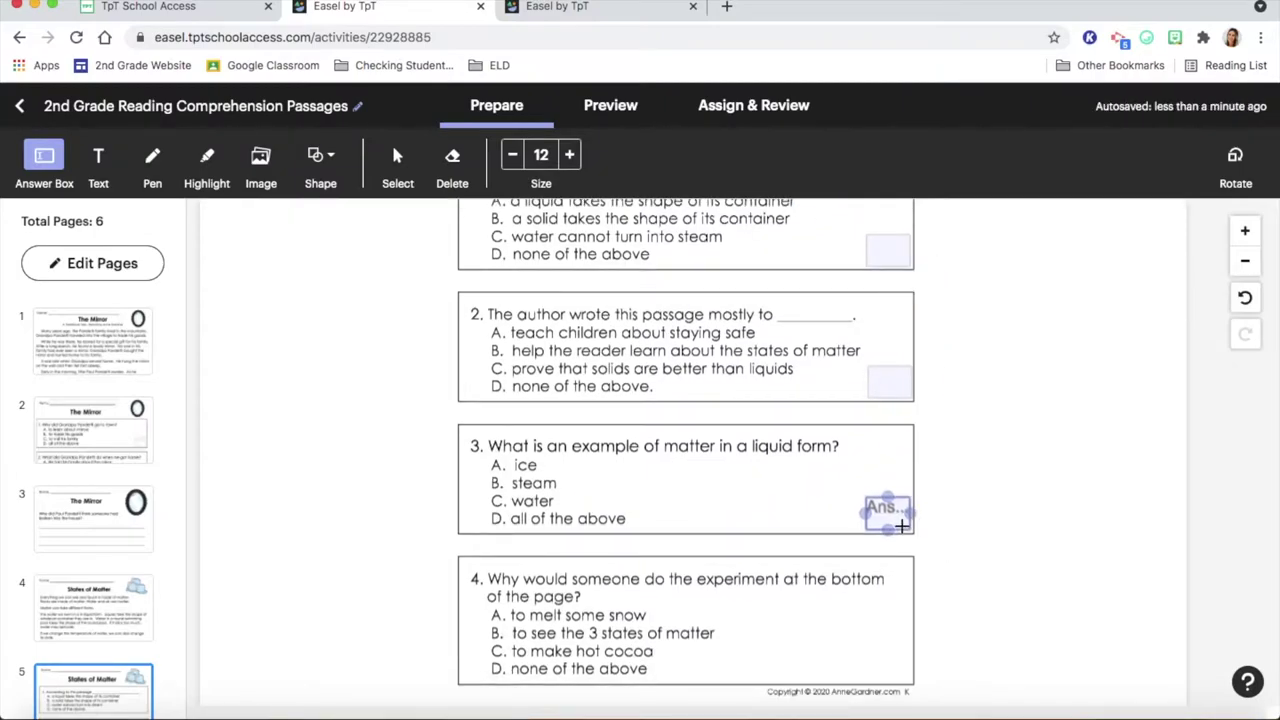
left_click_drag(868, 640, 906, 673)
scroll(95, 600, "down", 2)
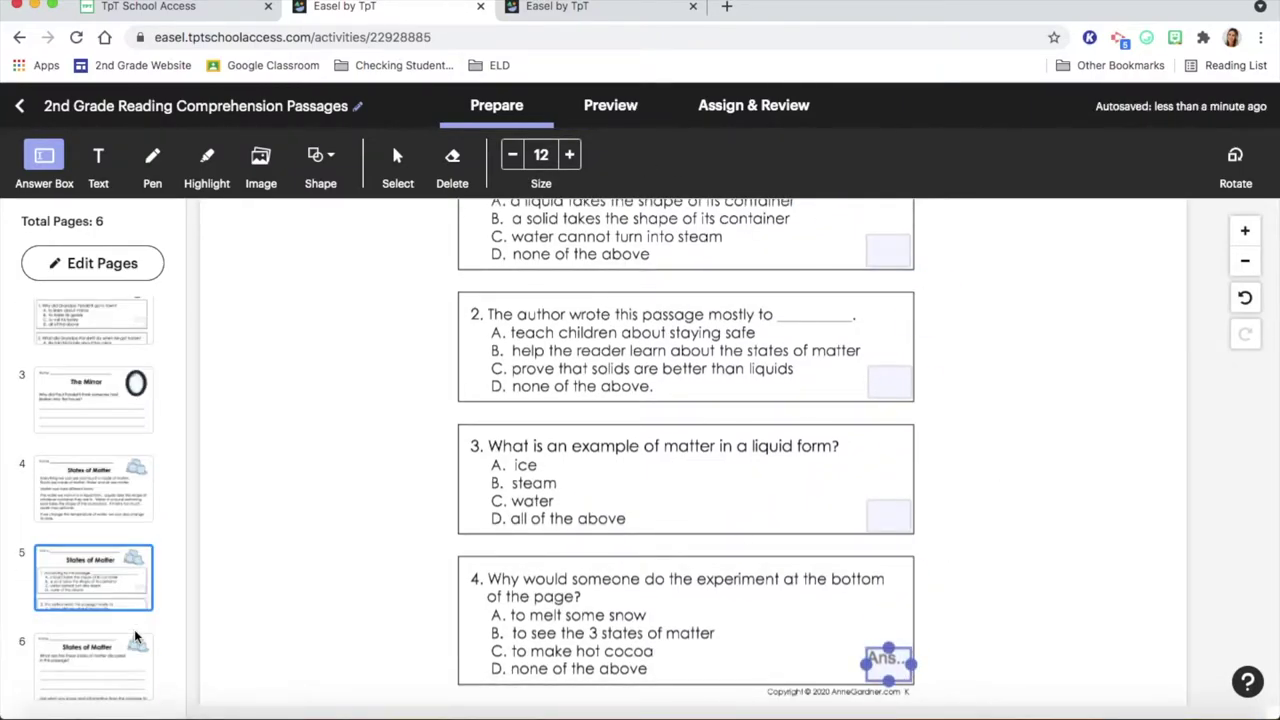
left_click(109, 663)
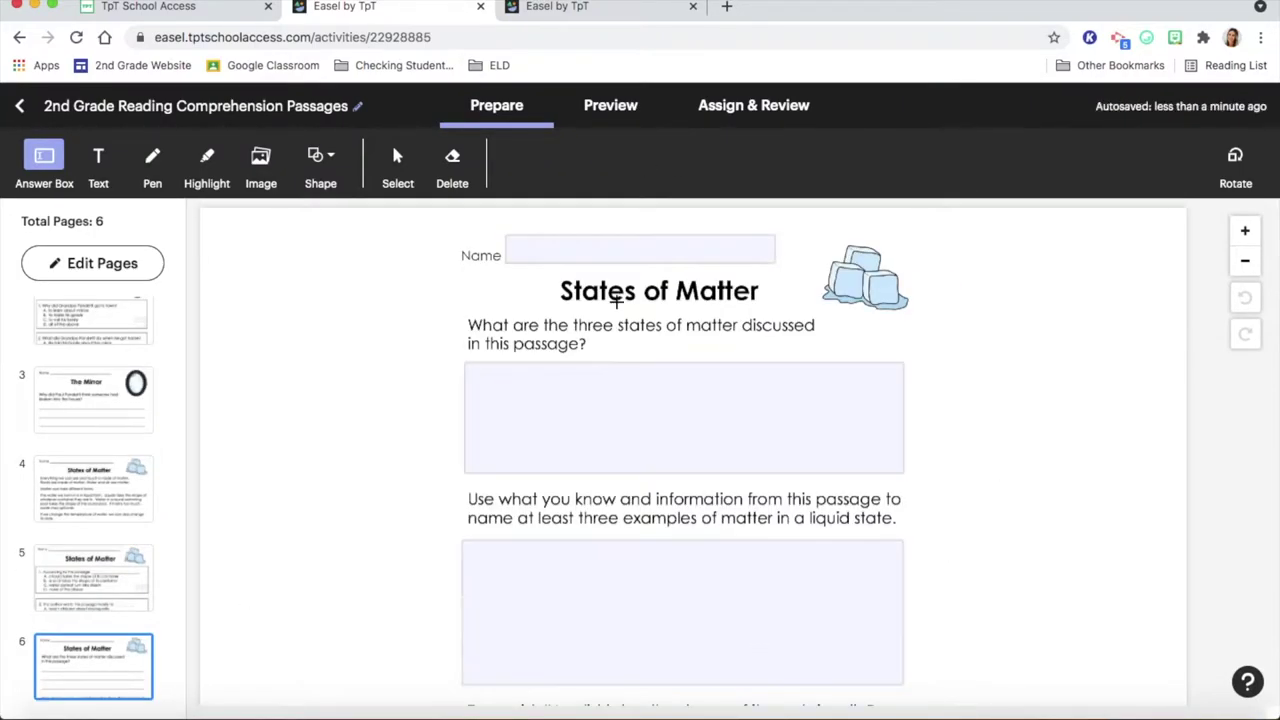
Step: Preview the activity as students see it, stepping back to page 1
left_click(610, 110)
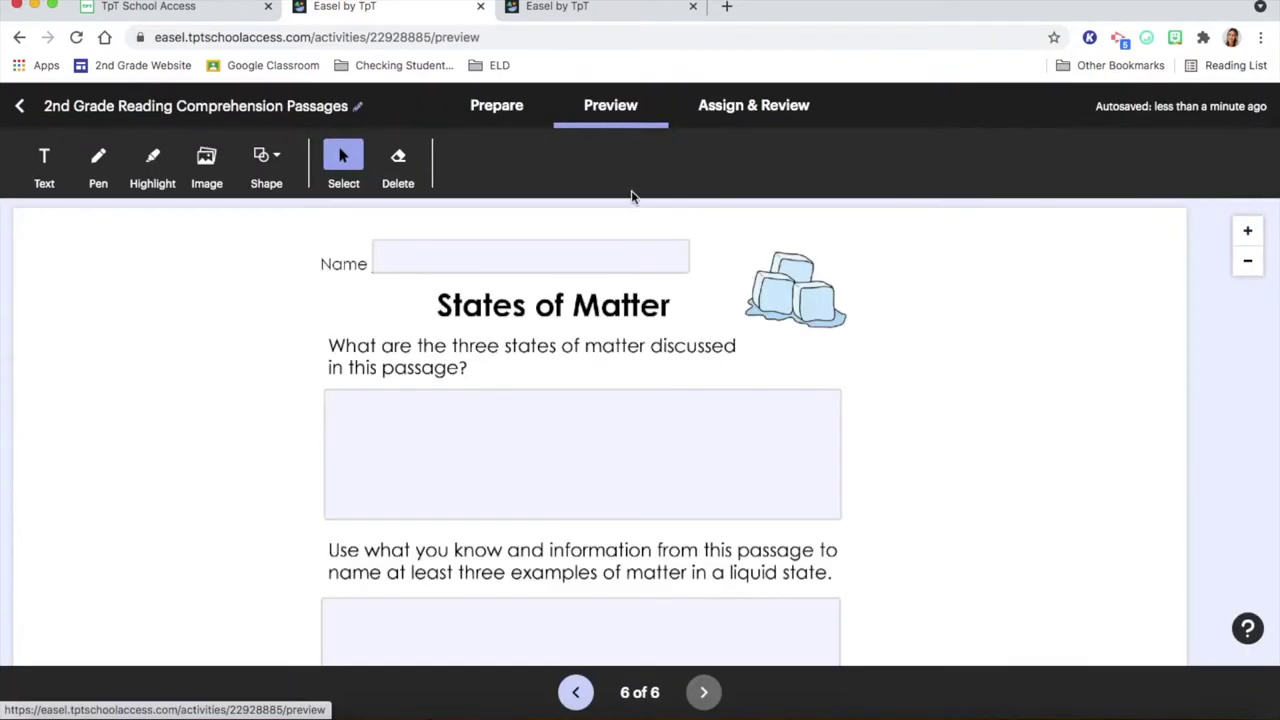
scroll(691, 408, "down", 3)
scroll(691, 408, "down", 4)
scroll(691, 408, "up", 7)
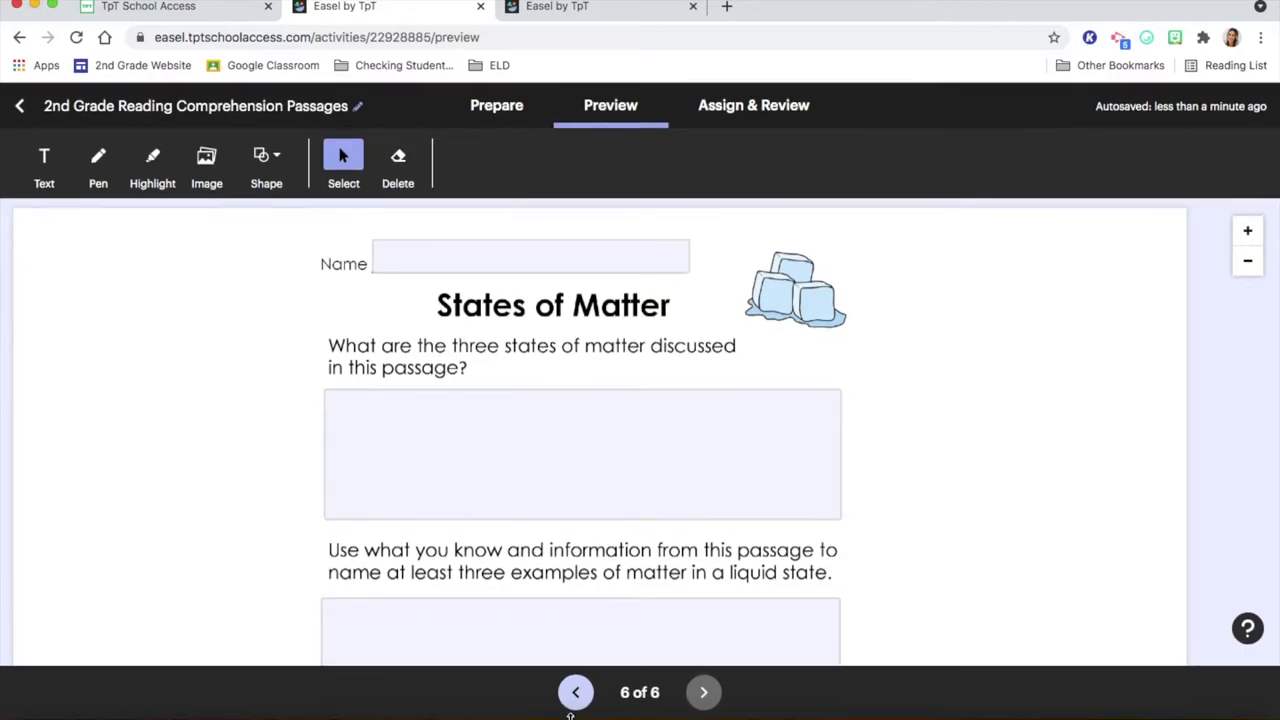
left_click(577, 696)
left_click(577, 694)
left_click(577, 694)
left_click(577, 694)
left_click(577, 694)
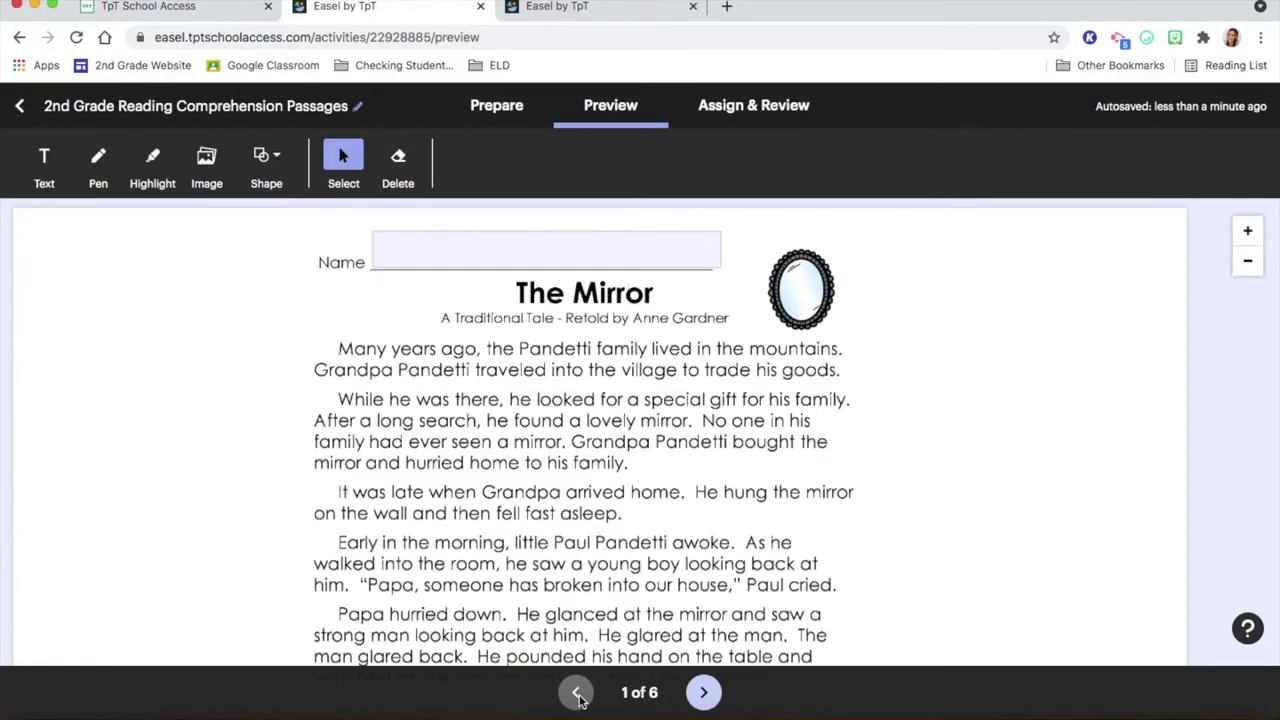
scroll(620, 590, "down", 5)
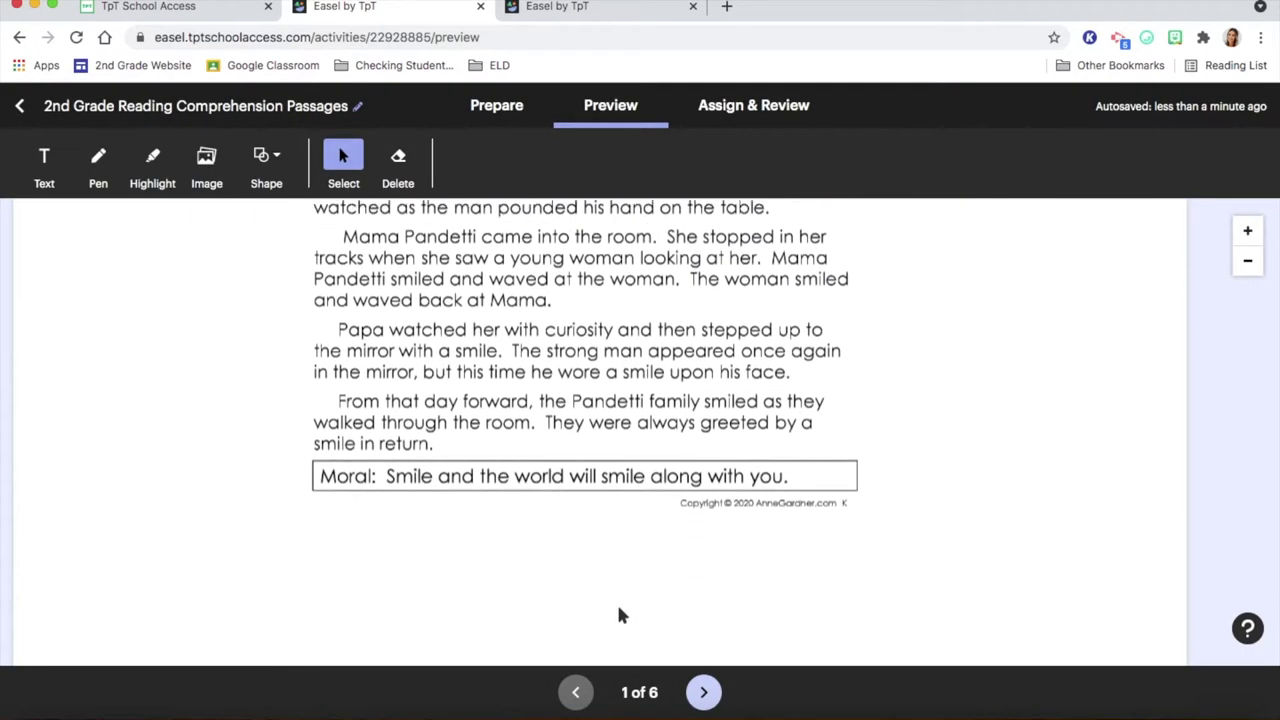
Step: Page through preview pages 2, 3 and 4, then open Assign & Review
left_click(705, 700)
scroll(657, 598, "down", 5)
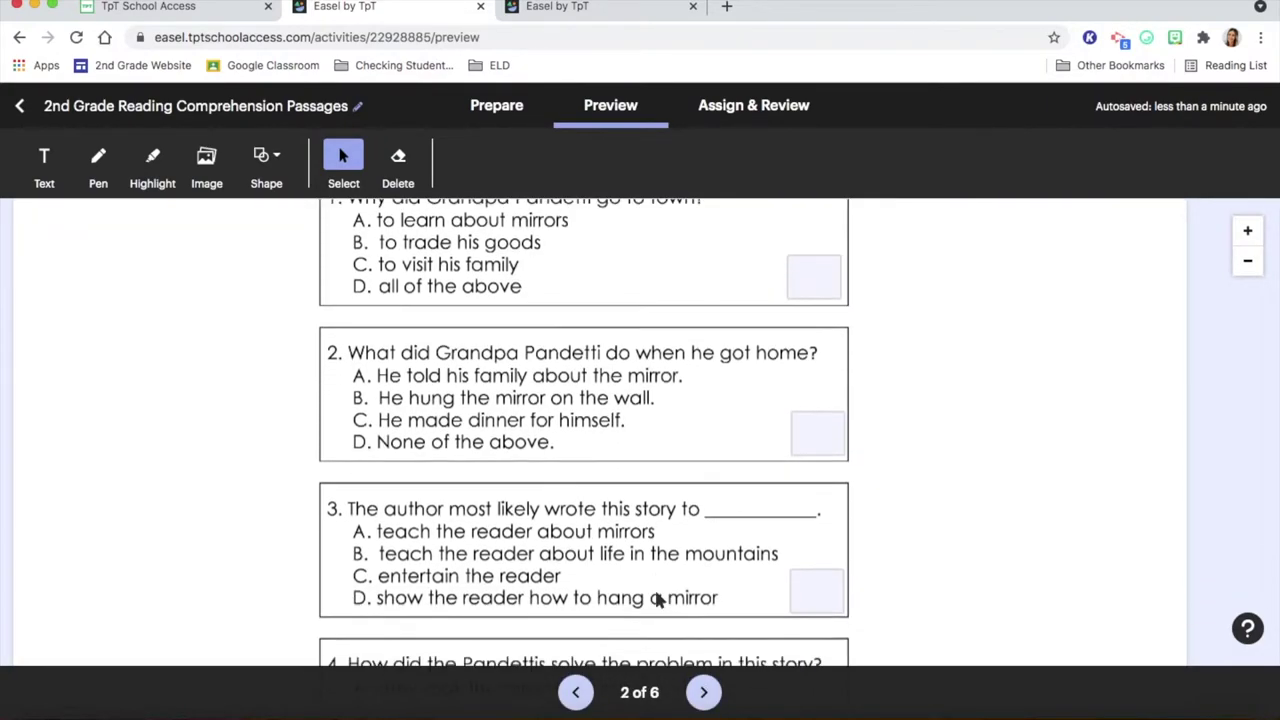
scroll(657, 598, "down", 1)
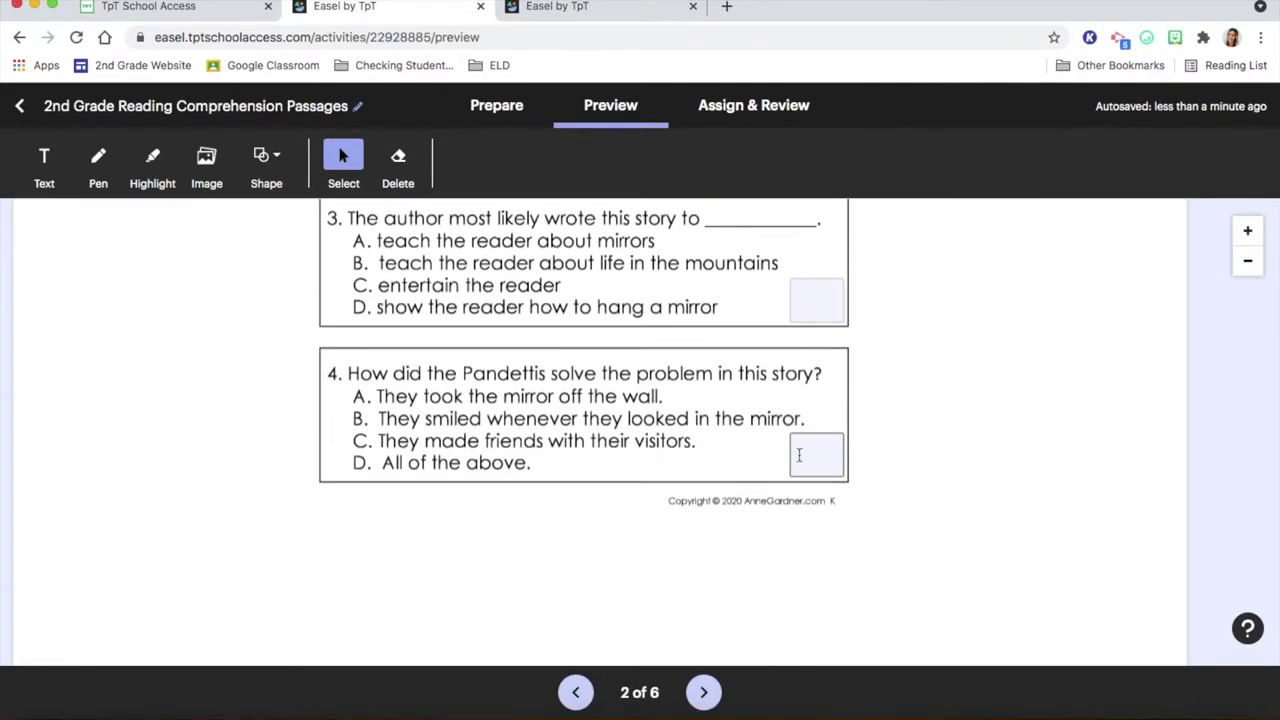
left_click(703, 692)
scroll(704, 655, "down", 5)
left_click(704, 692)
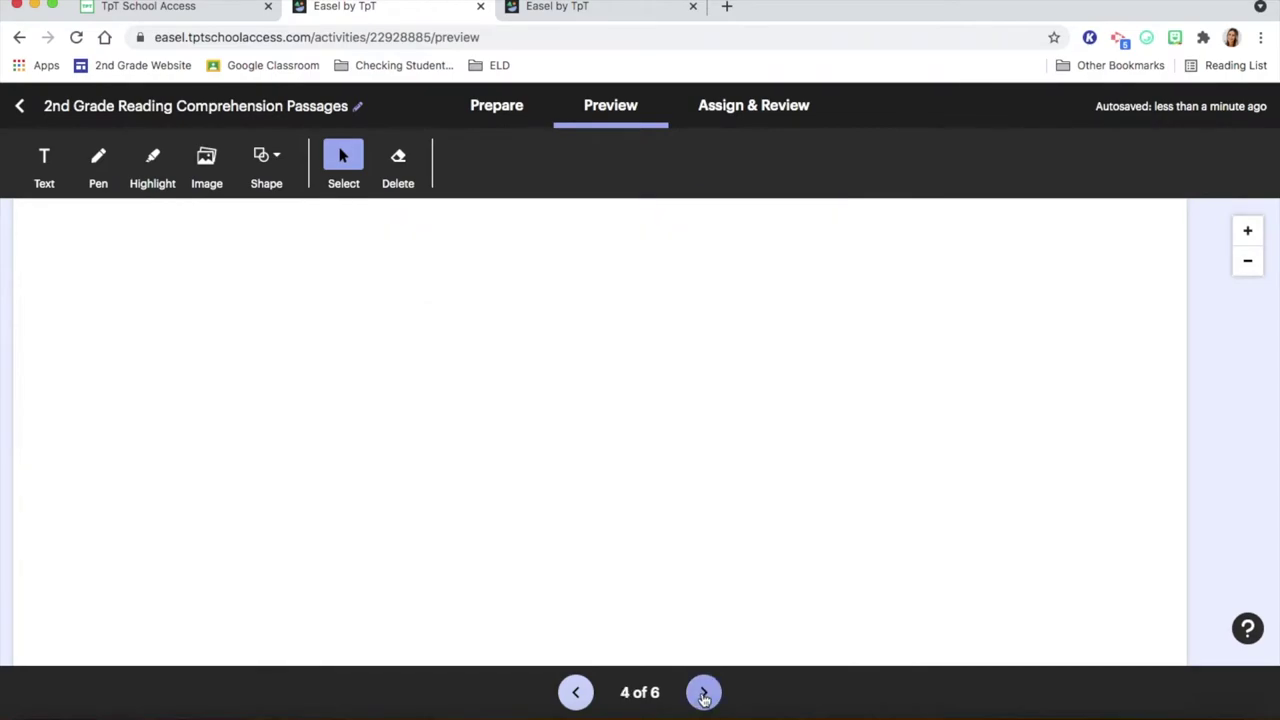
left_click(730, 112)
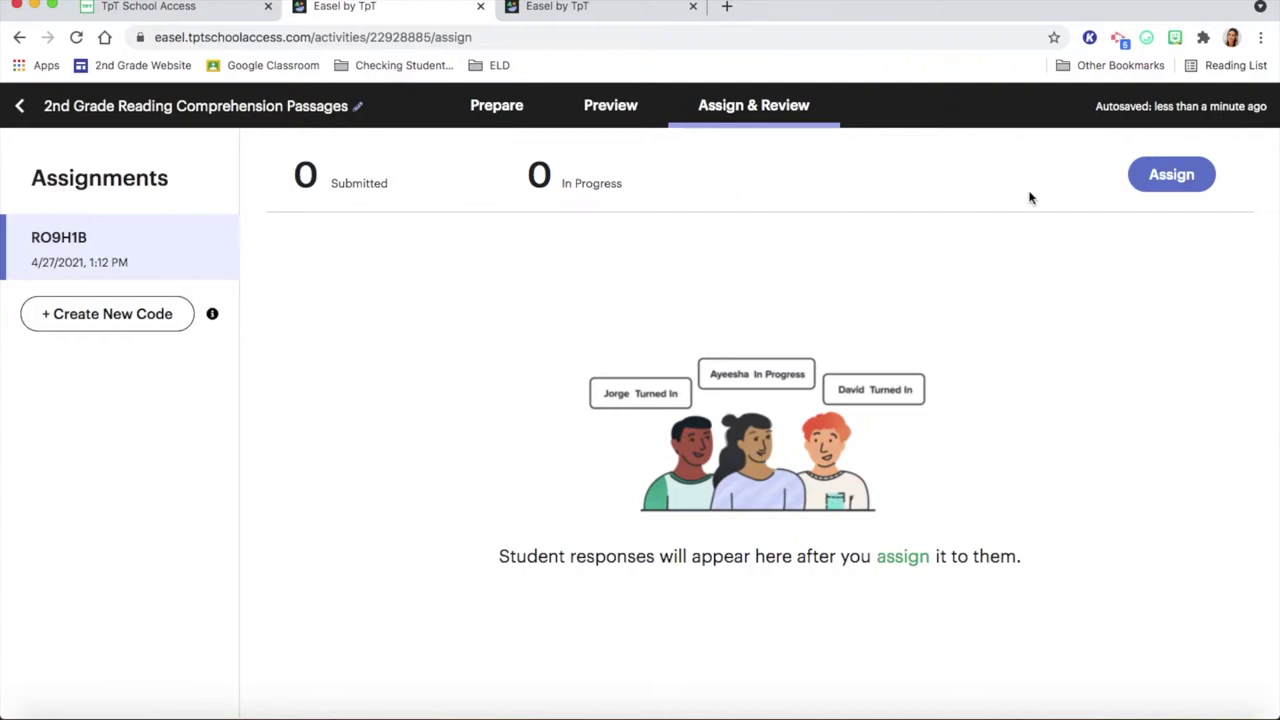
Step: Open the Assign to Students dialog for the reading comprehension activity
left_click(1160, 180)
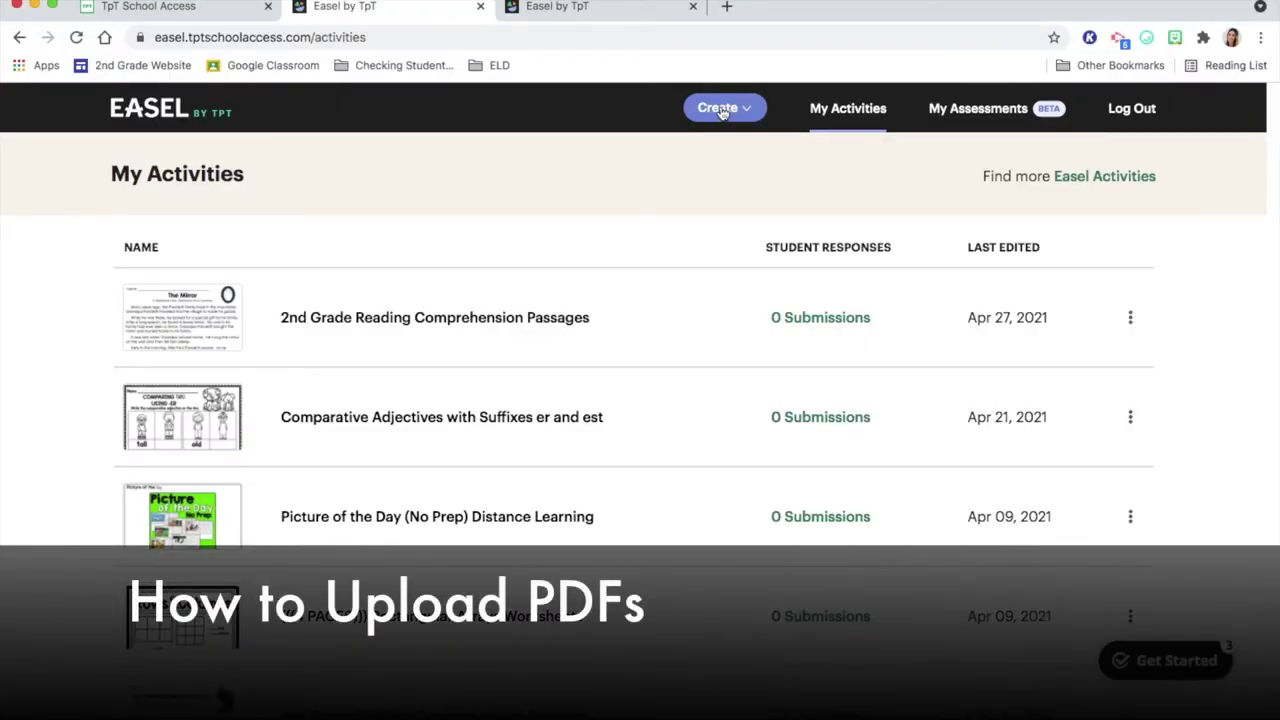
Step: Create a new activity from the uploaded worksheet PDF's two pages and view the -ER and -EST Hunt page
left_click(721, 110)
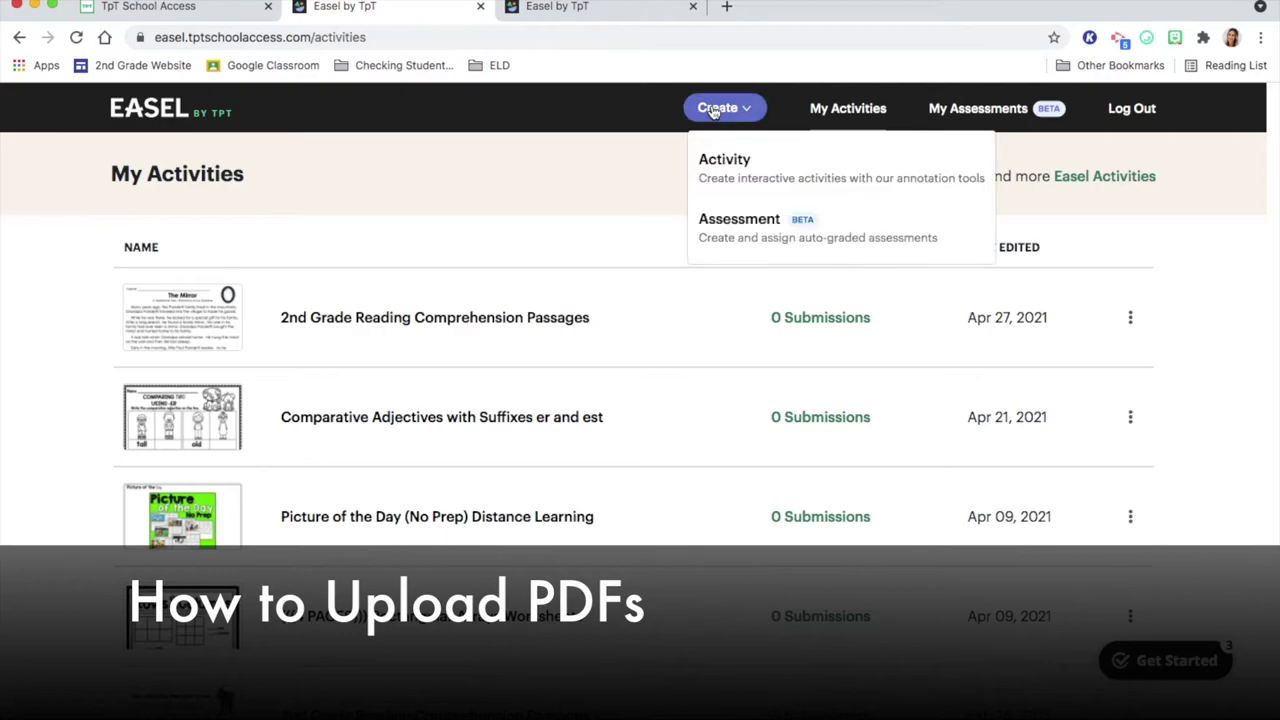
left_click(733, 178)
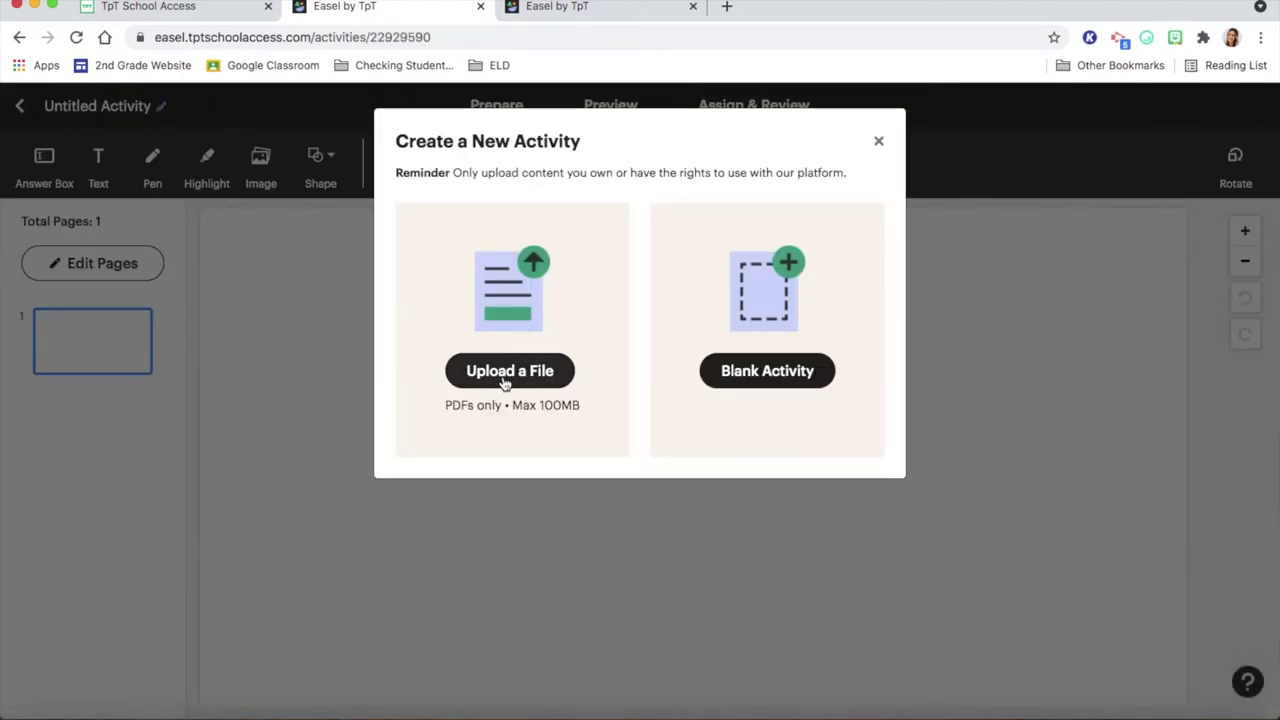
left_click(509, 371)
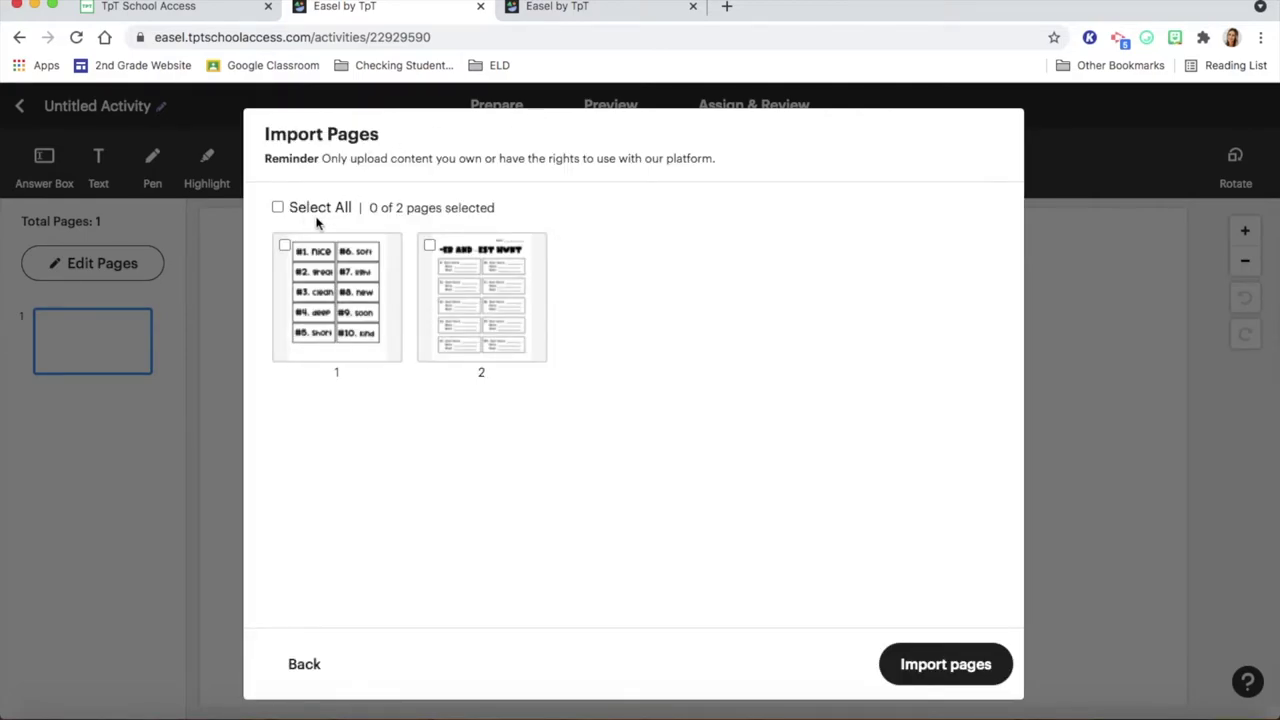
left_click(278, 209)
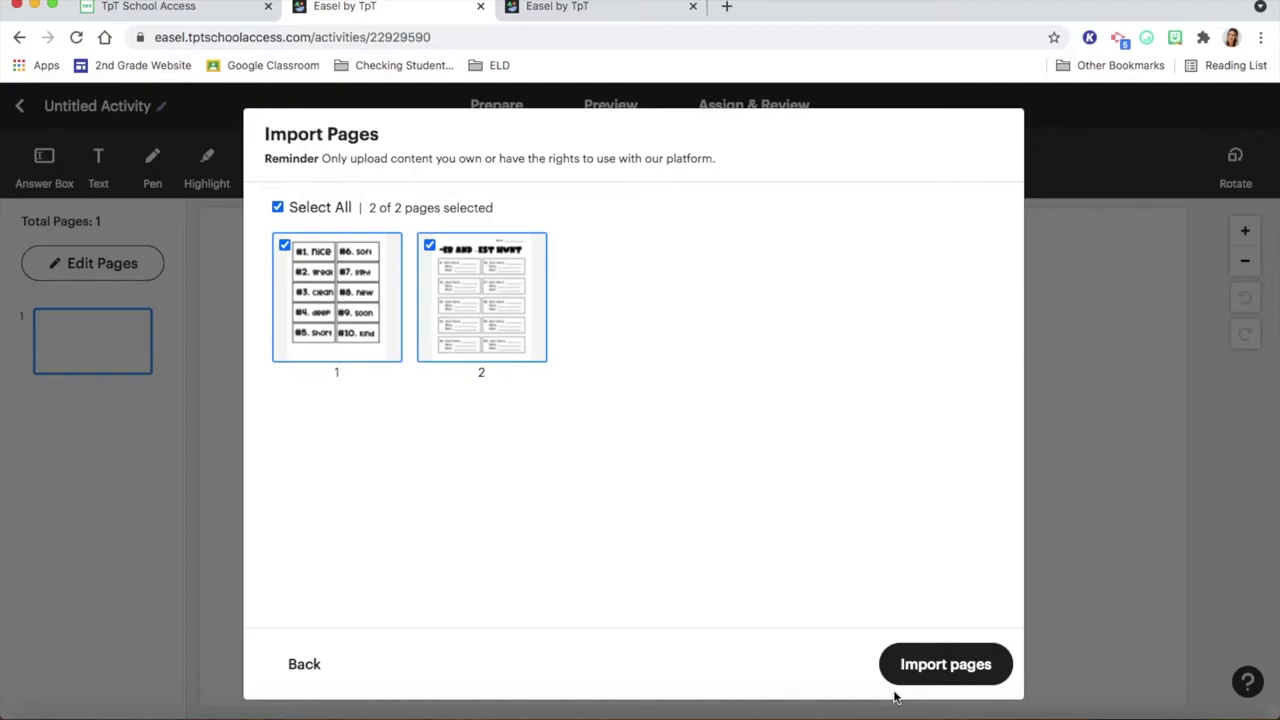
left_click(946, 665)
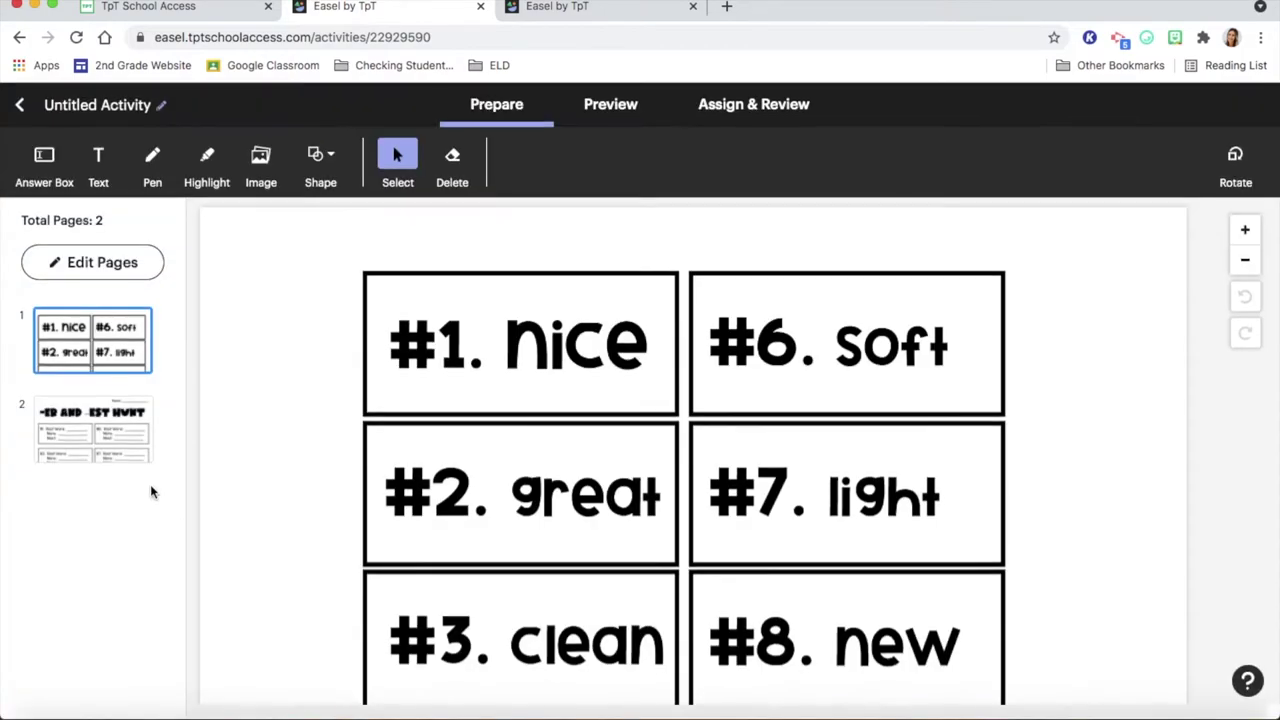
scroll(386, 409, "down", 5)
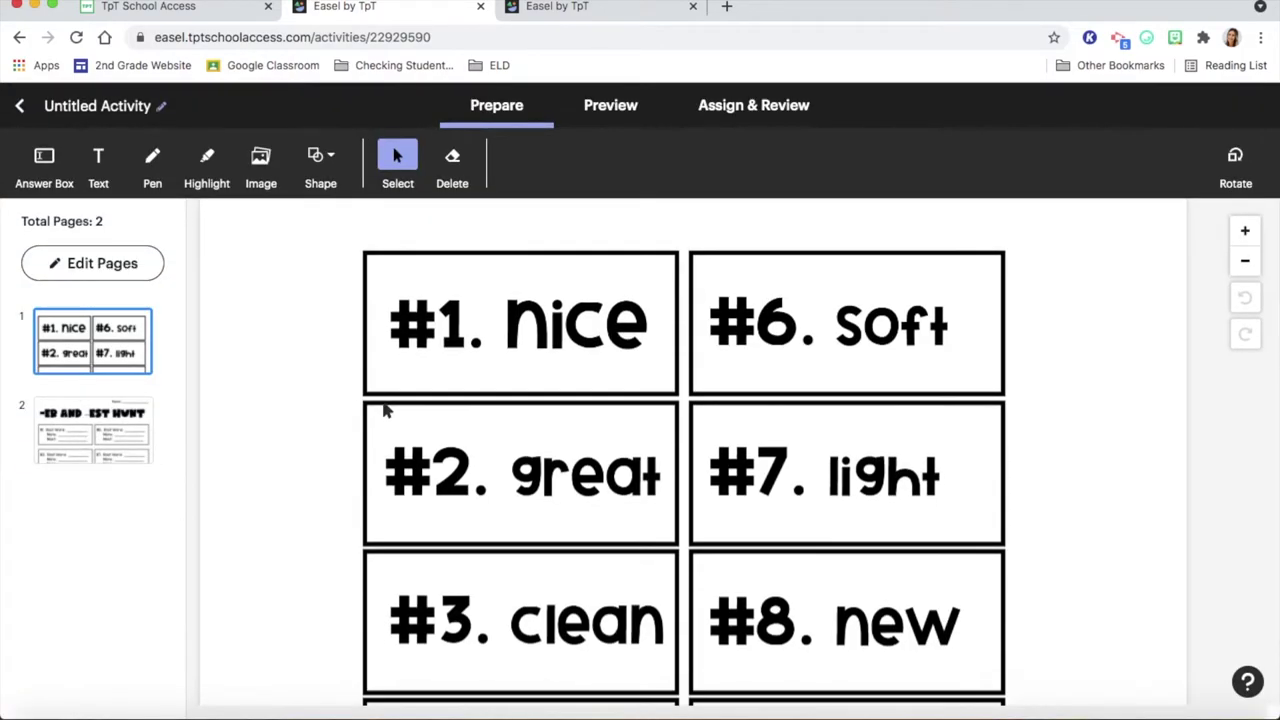
left_click(90, 425)
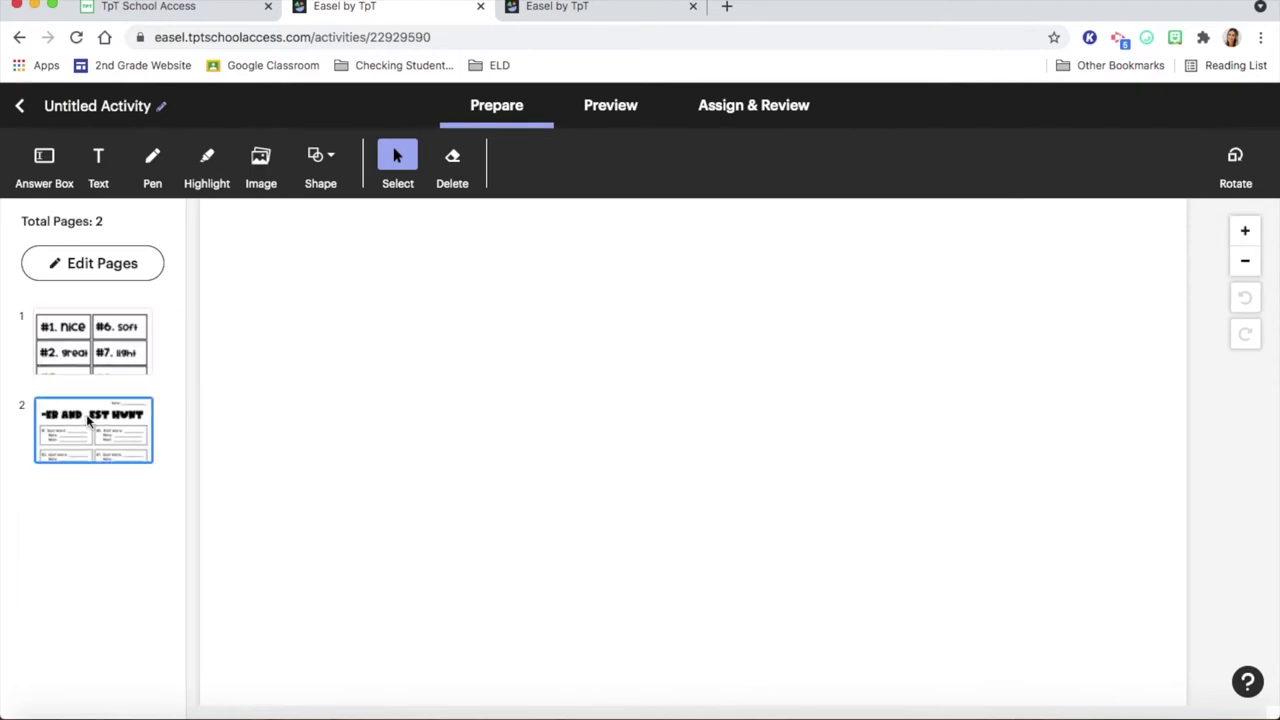
scroll(494, 468, "down", 5)
scroll(494, 471, "up", 5)
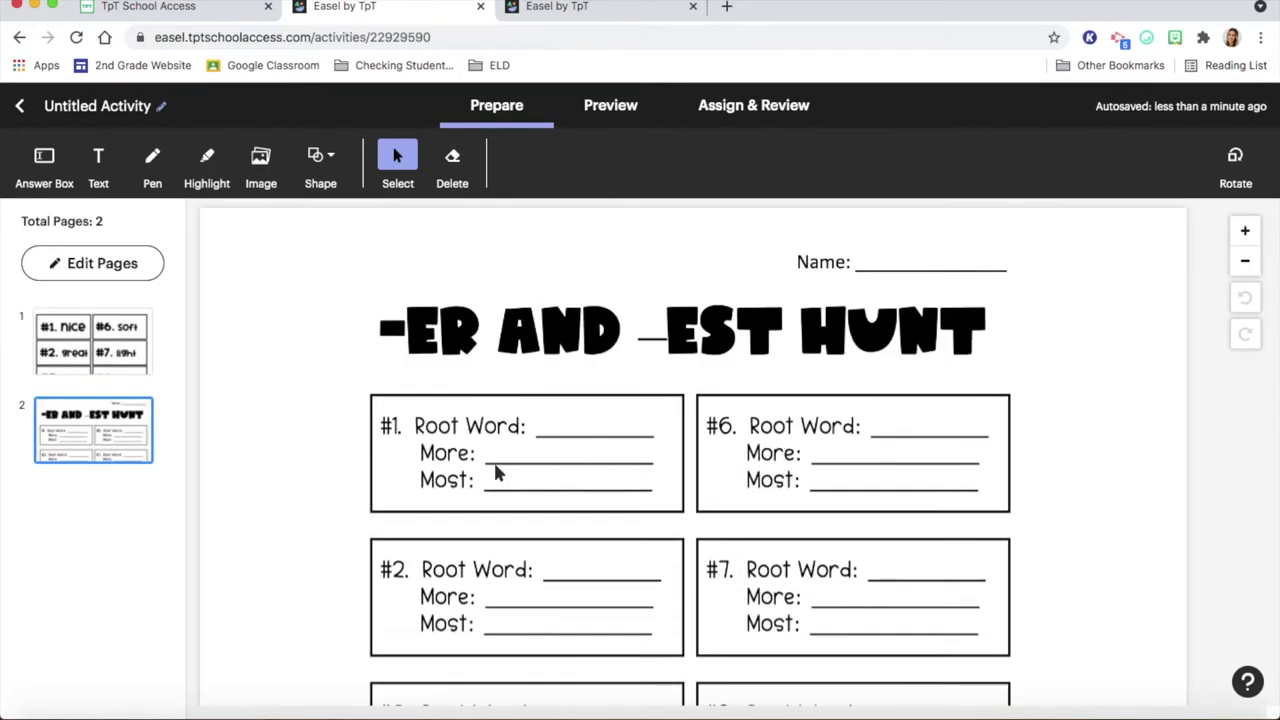
Step: Add the text 'Directions: Use these root words to complete the following page.' atop page 1
left_click(129, 366)
key("t")
left_click(342, 236)
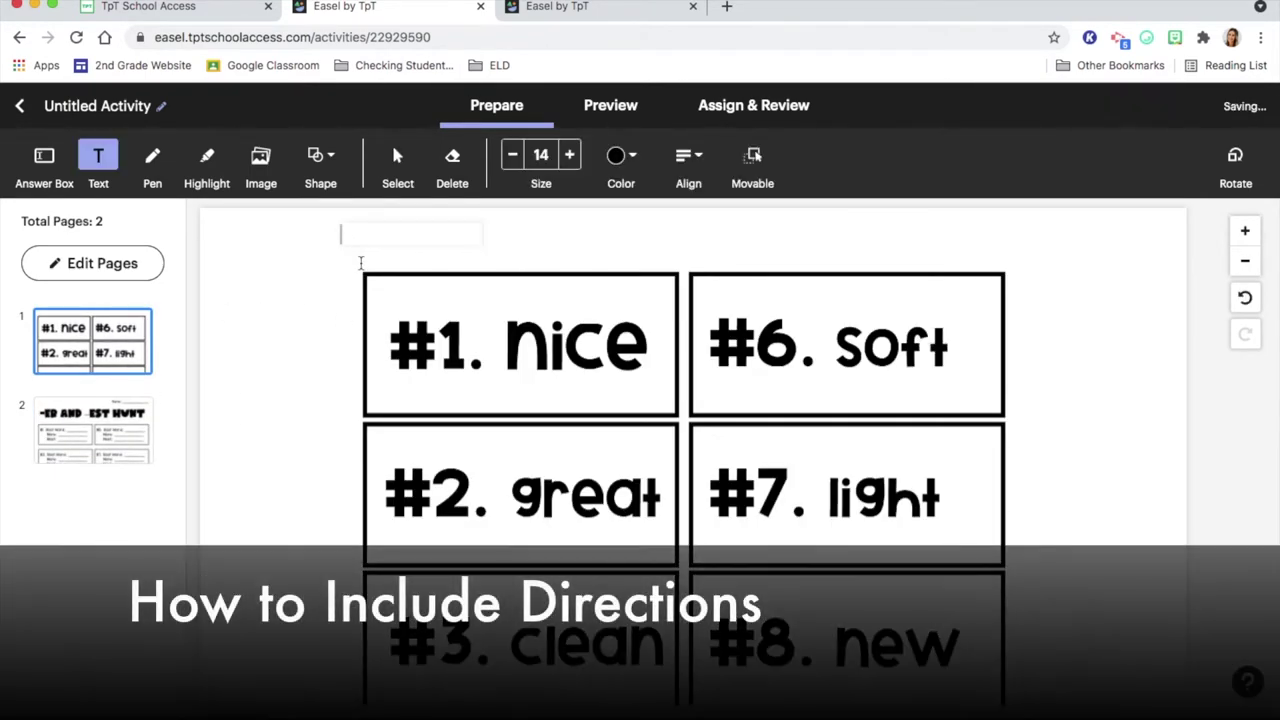
type("Directions")
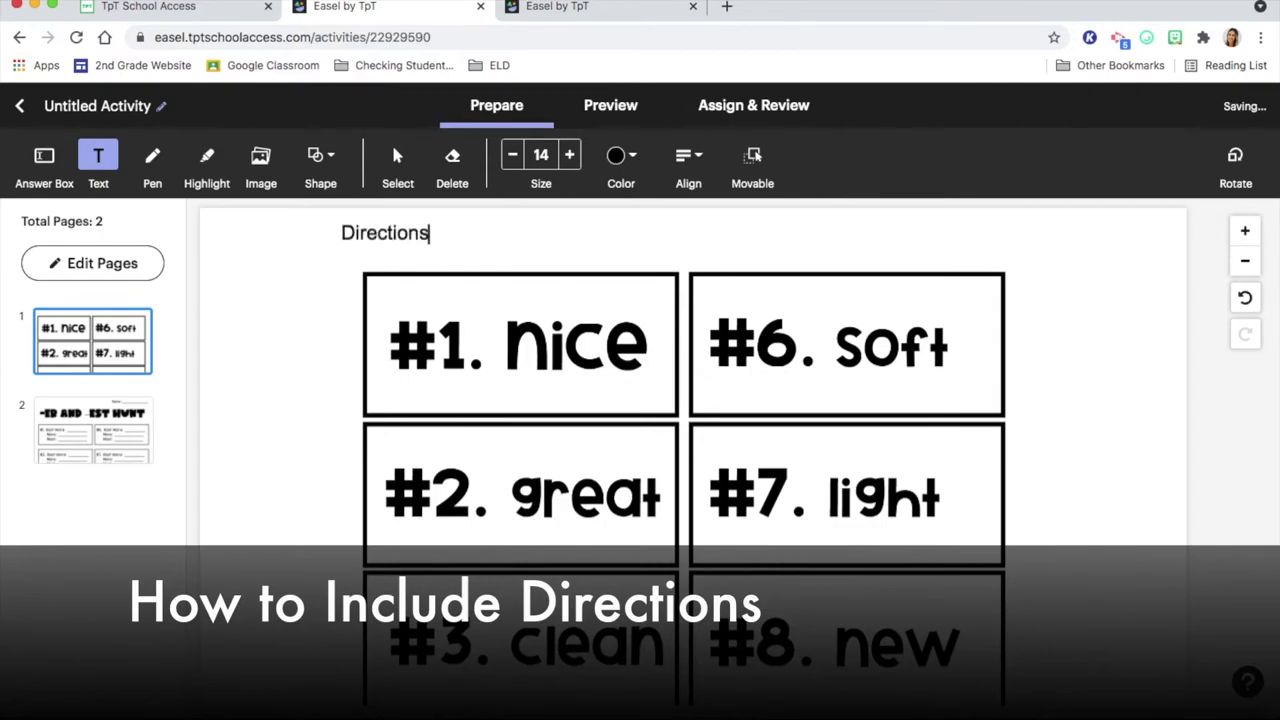
type(":  Use these root words to complete the following page.")
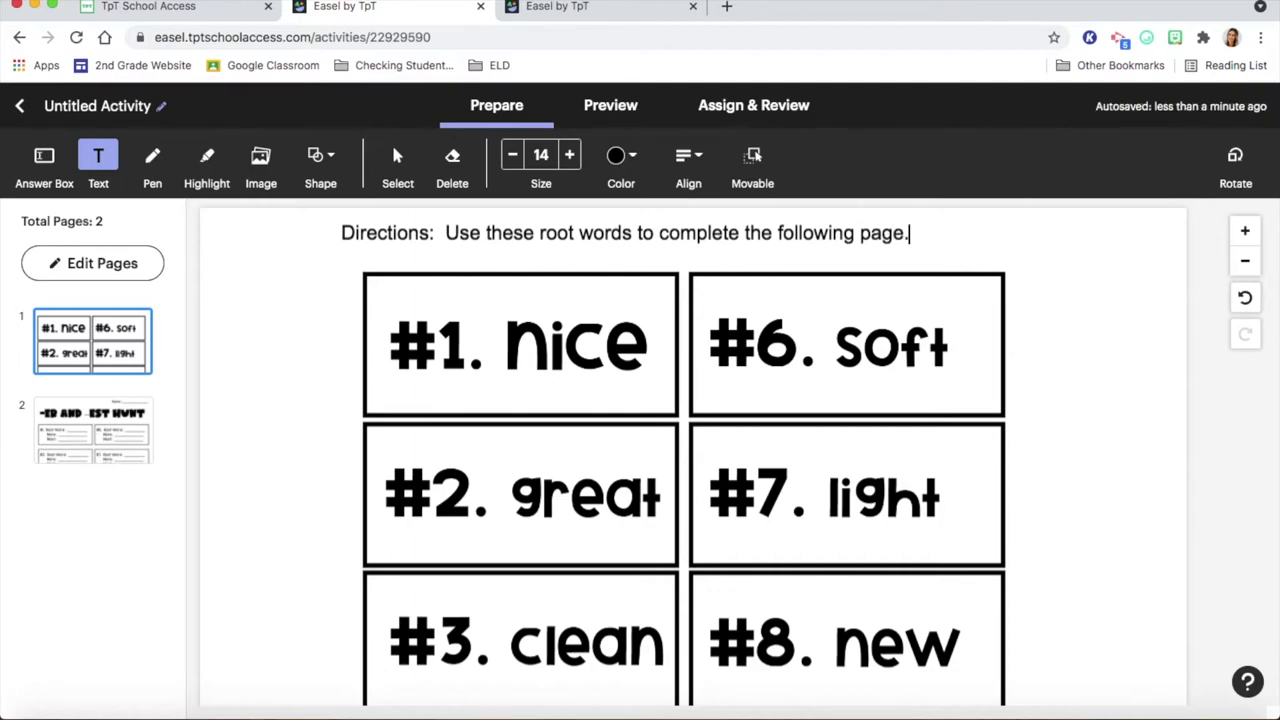
Step: Center the directions, widen their box across the page, and set size 19
triple_click(700, 243)
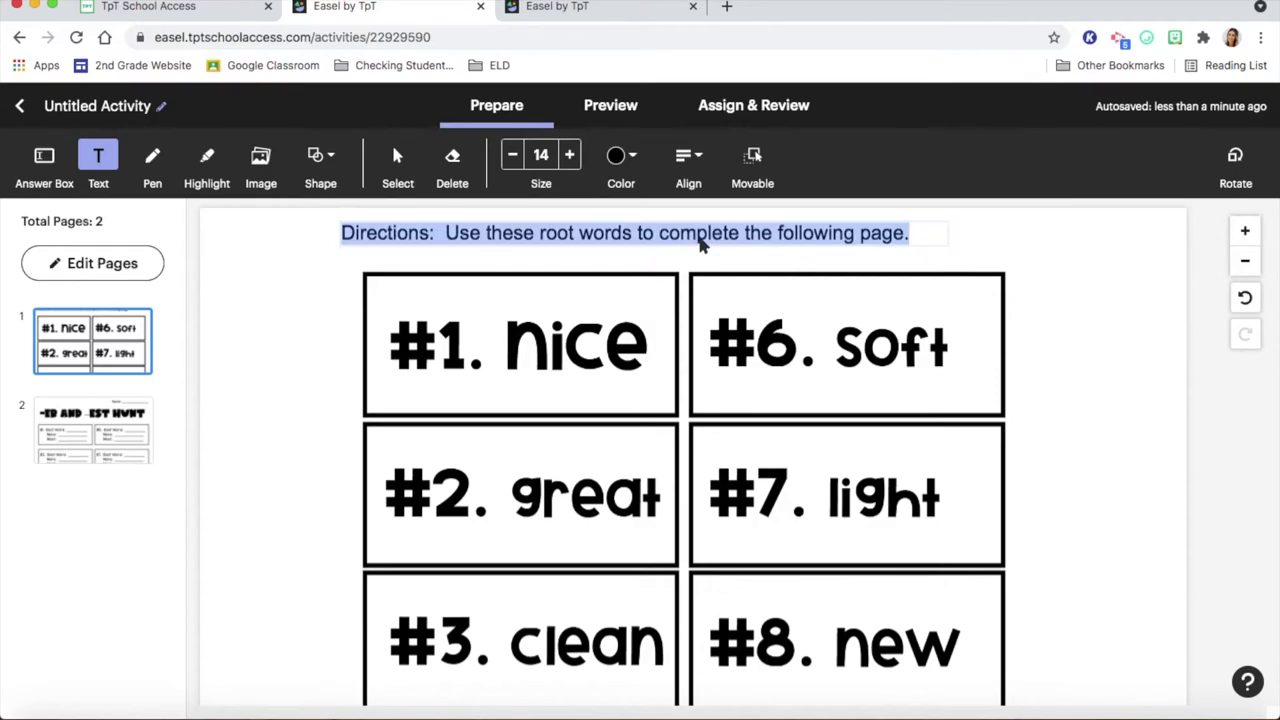
left_click(688, 155)
left_click(712, 190)
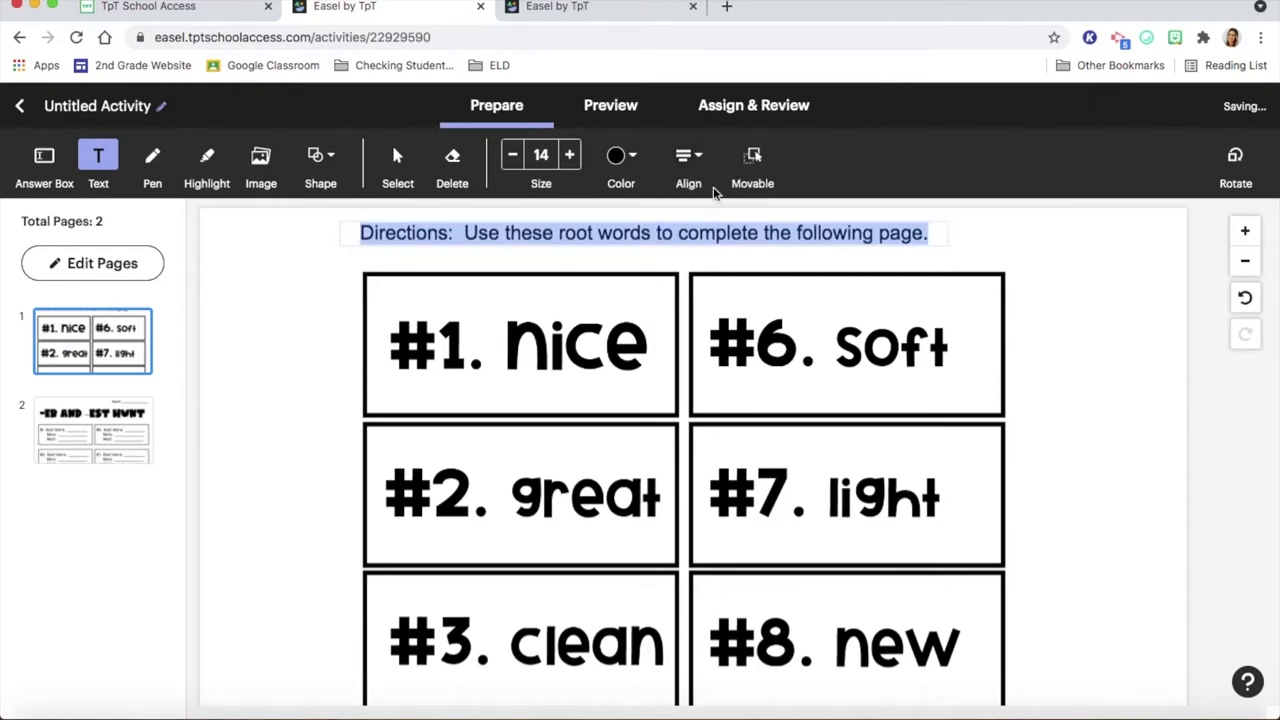
left_click(840, 245)
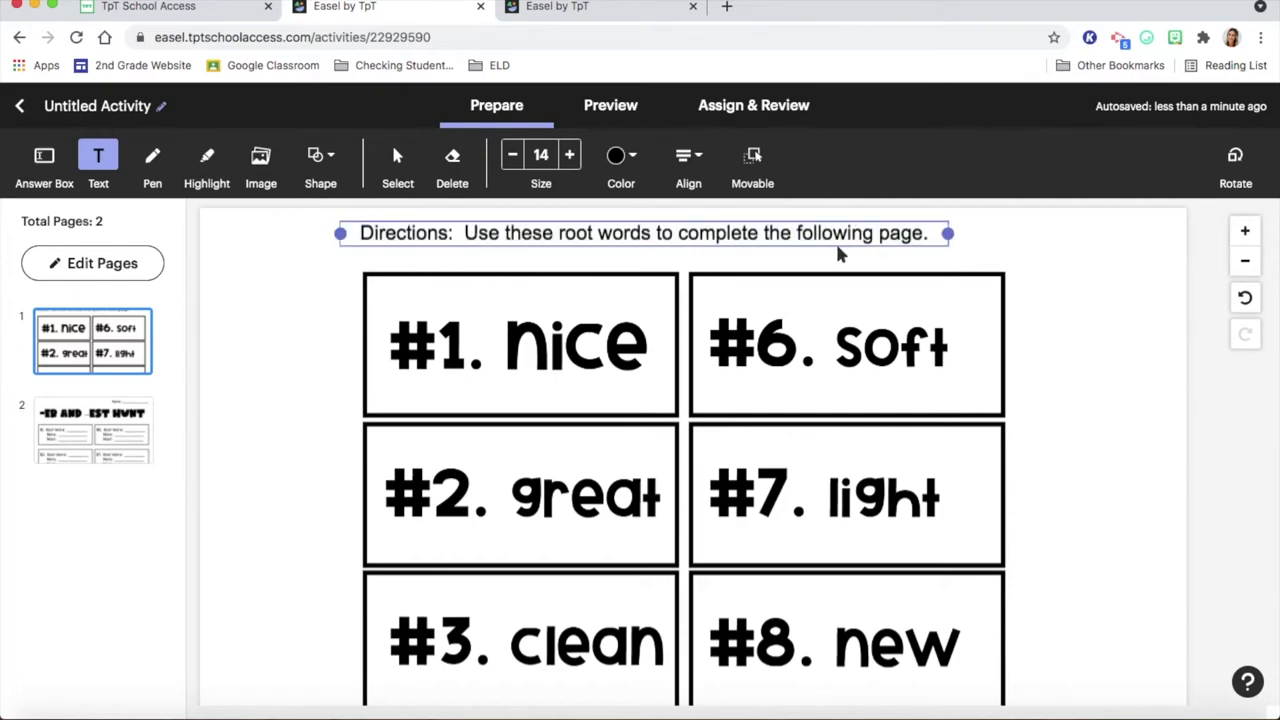
mouse_move(948, 234)
left_mouse_down()
mouse_move(965, 233)
mouse_move(945, 254)
mouse_move(958, 242)
left_mouse_up()
left_click(569, 155)
left_click(569, 155)
left_click(569, 155)
triple_click(566, 252)
left_click(569, 155)
left_click(569, 155)
left_click(569, 155)
left_click(569, 155)
left_click(514, 155)
left_click(514, 155)
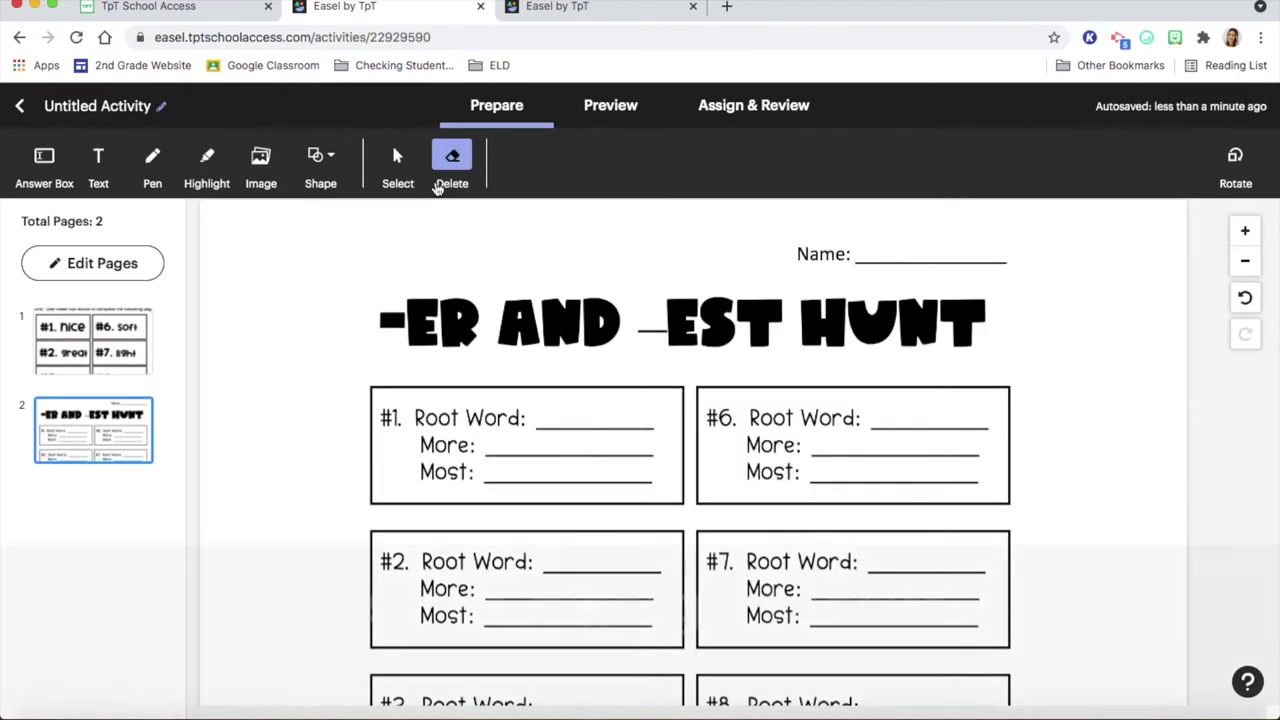
left_click(207, 165)
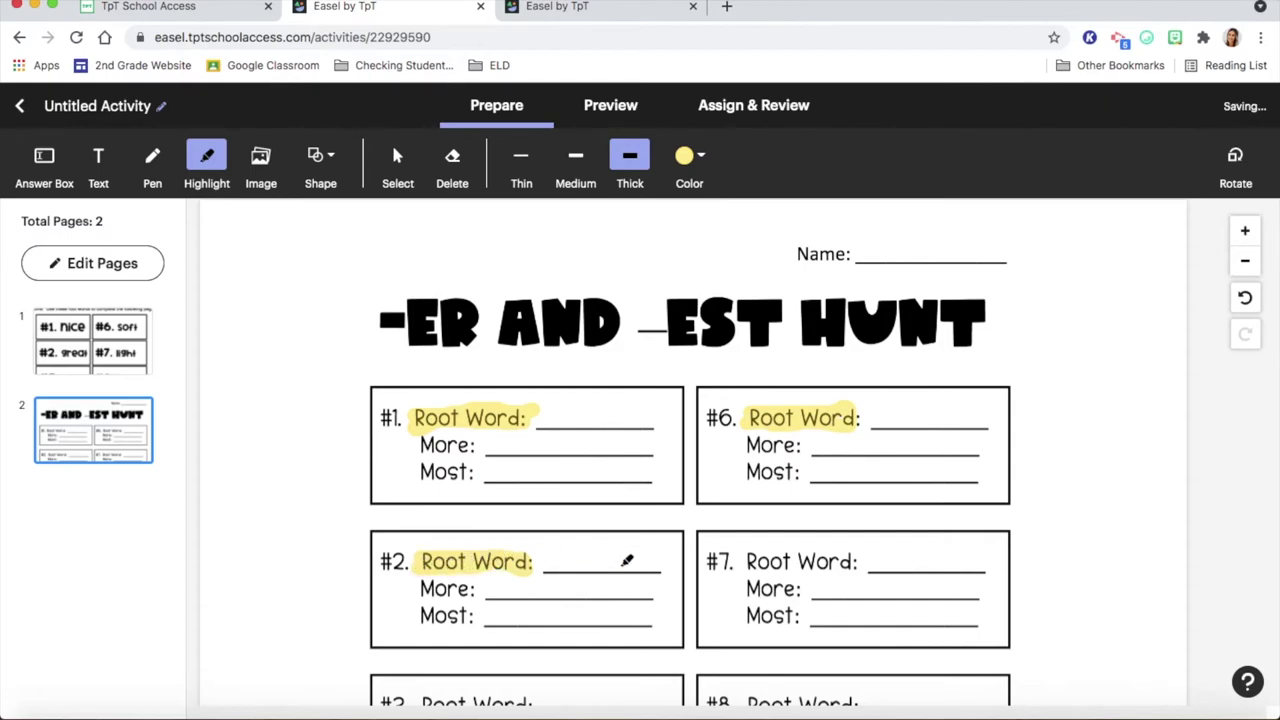
Step: Select the Answer Box tool to begin placing answer boxes
left_click(44, 157)
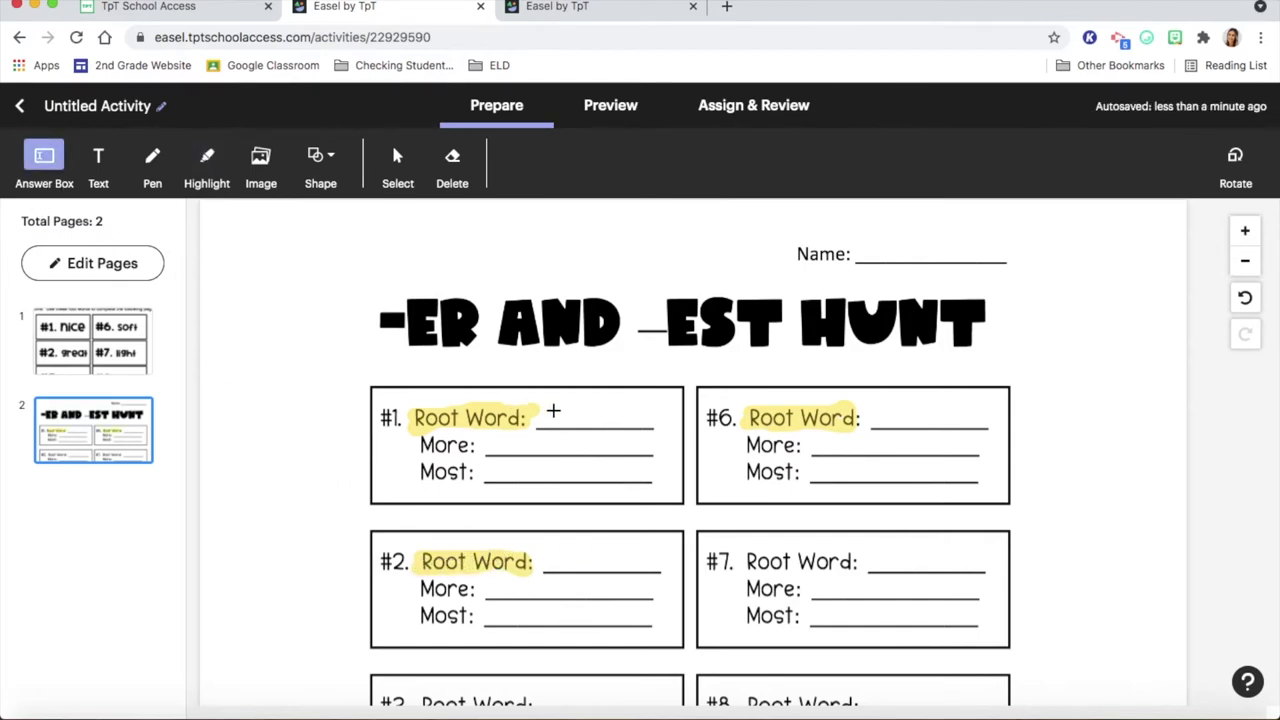
Step: Place answer boxes beside #1's Root Word and on #6's Root Word, More and Most lines
left_click_drag(540, 402, 718, 498)
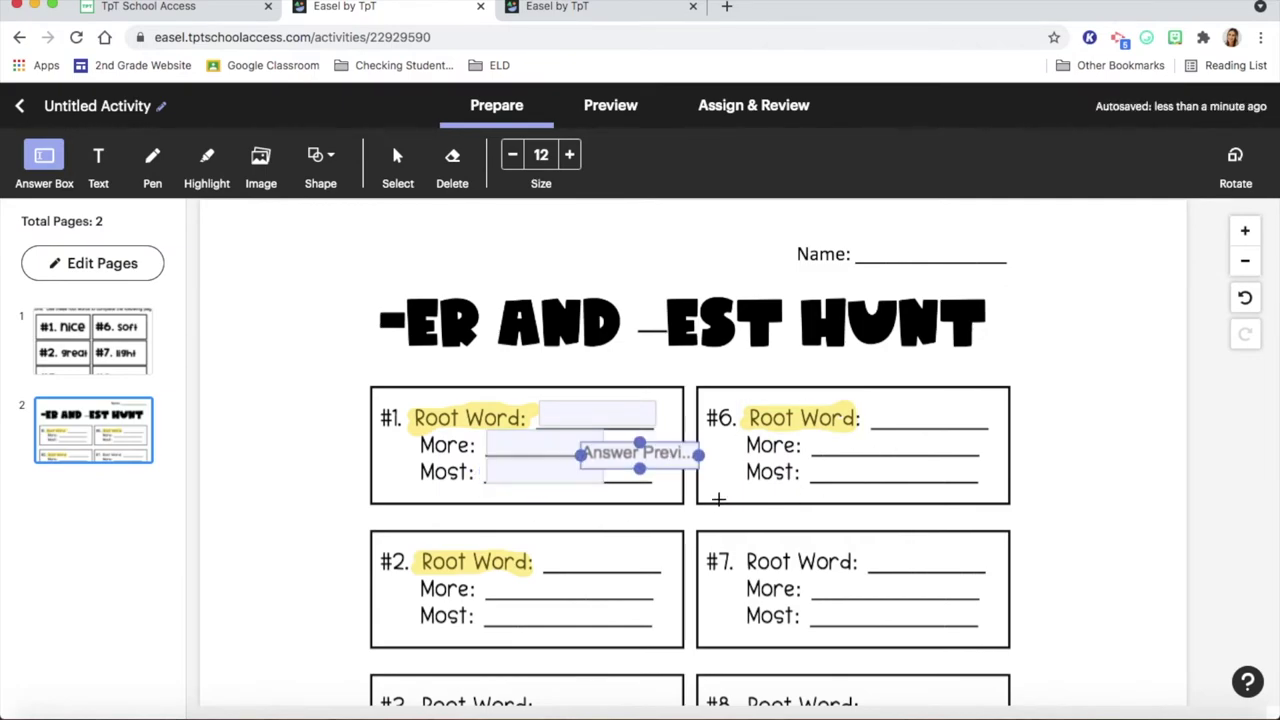
left_click_drag(676, 444, 890, 452)
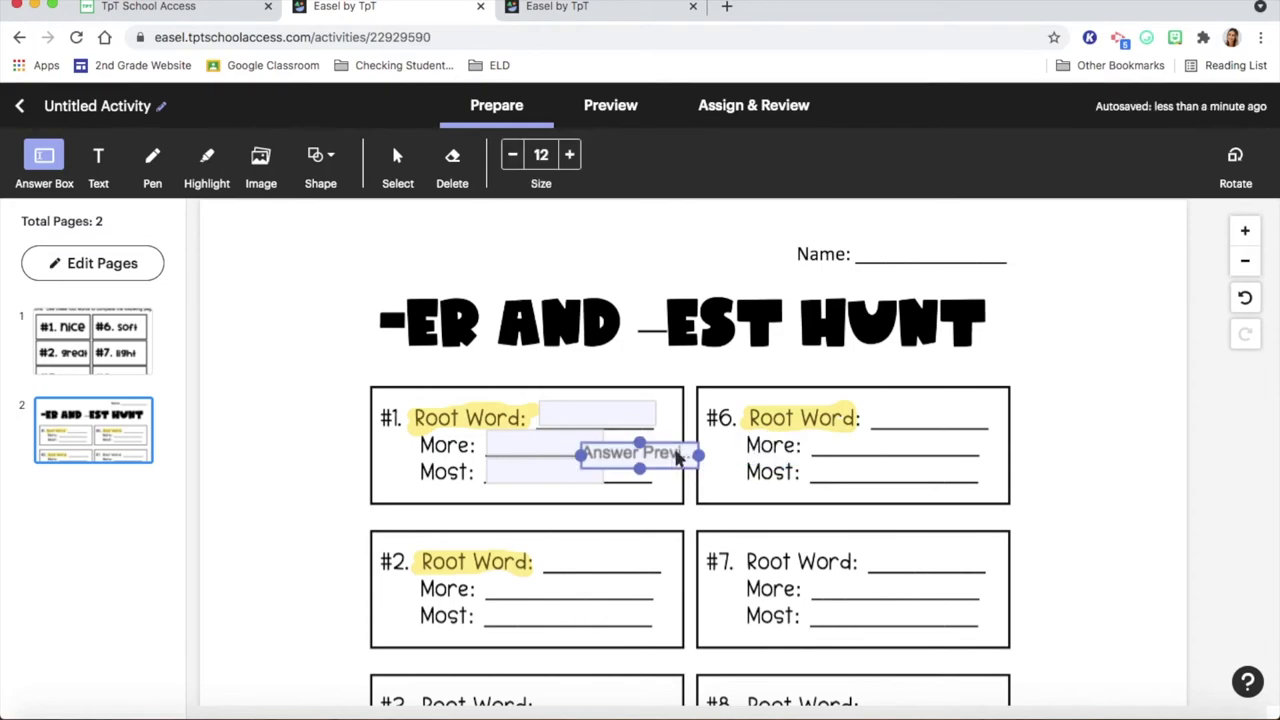
left_click_drag(676, 445, 968, 403)
left_click_drag(660, 466, 905, 443)
left_click_drag(668, 481, 908, 465)
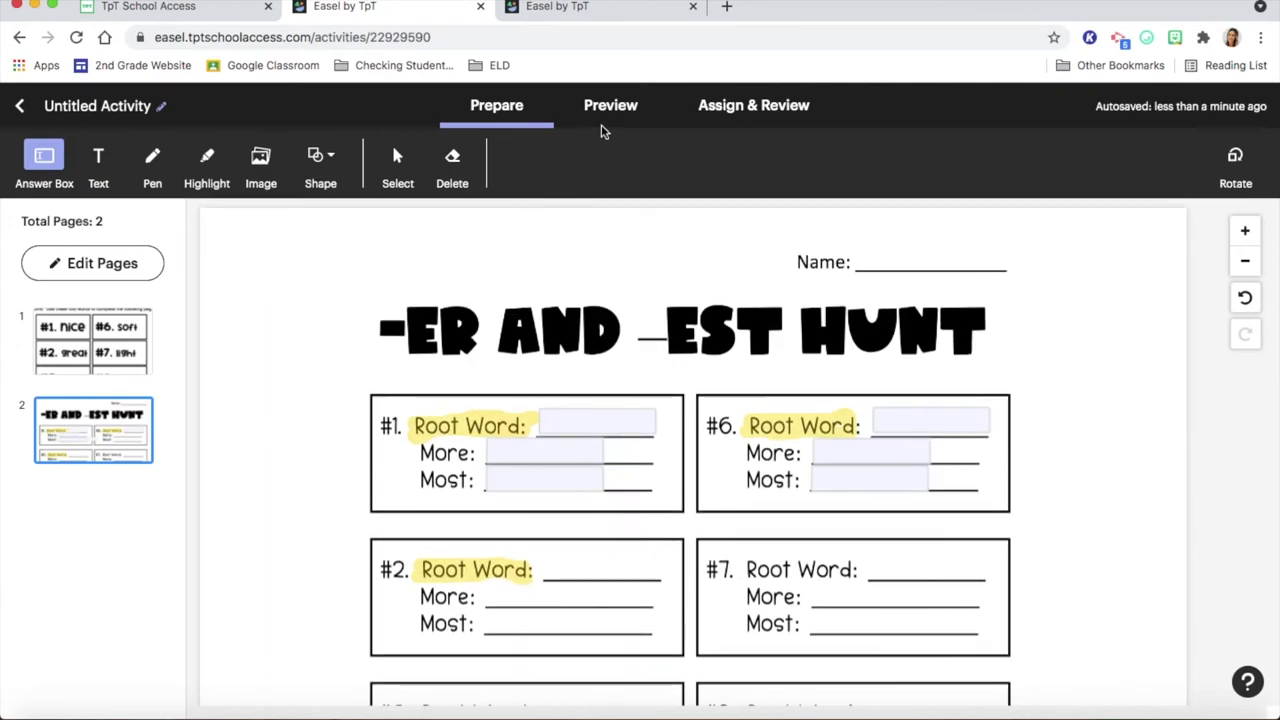
Step: Scroll through the worksheet in Preview, then go to its Assign & Review page
left_click(603, 108)
scroll(317, 486, "down", 1)
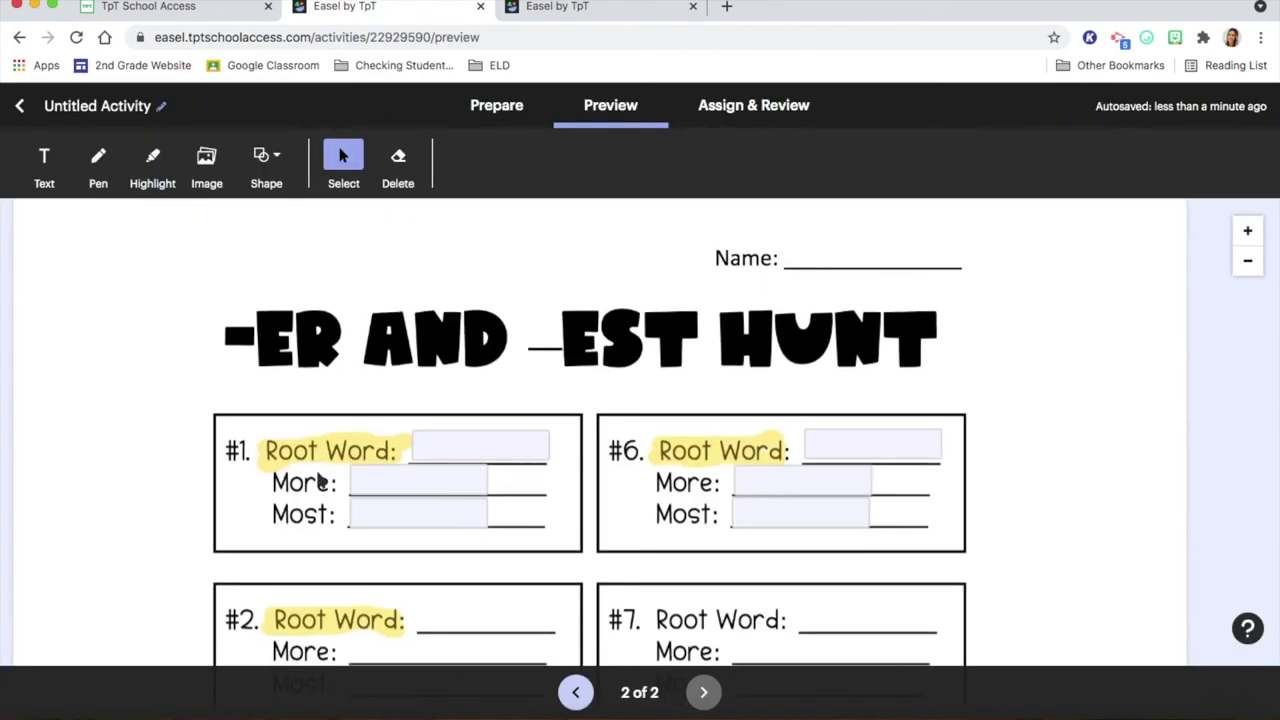
left_click(738, 108)
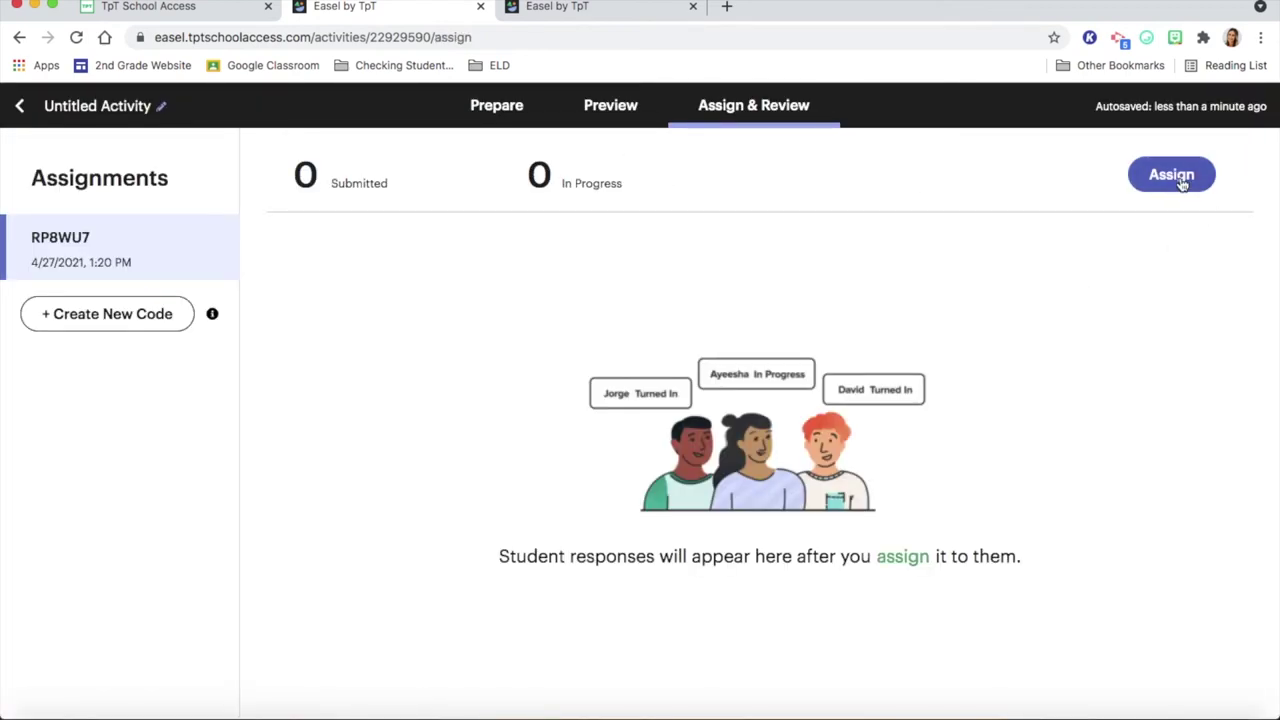